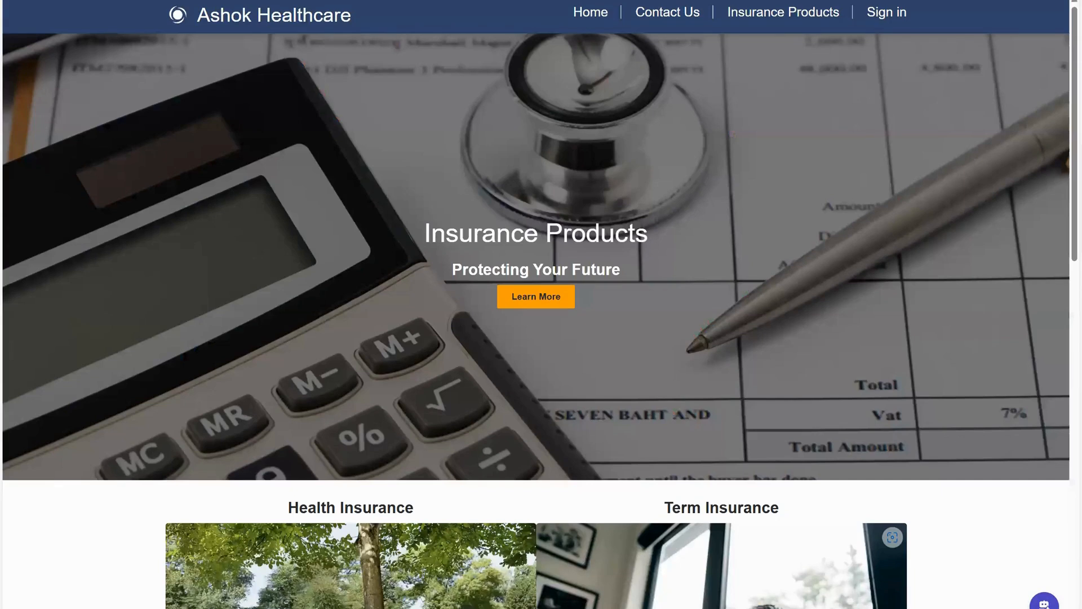
Browse the Ashok Healthcare home page and return to the Insurance Products page.
click(1060, 127)
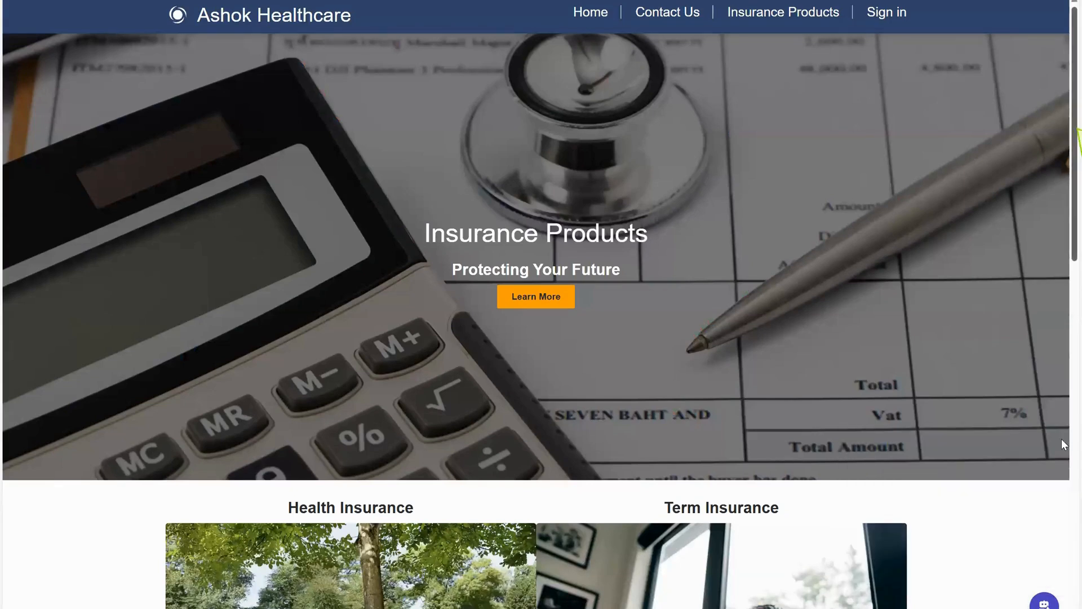
click(590, 13)
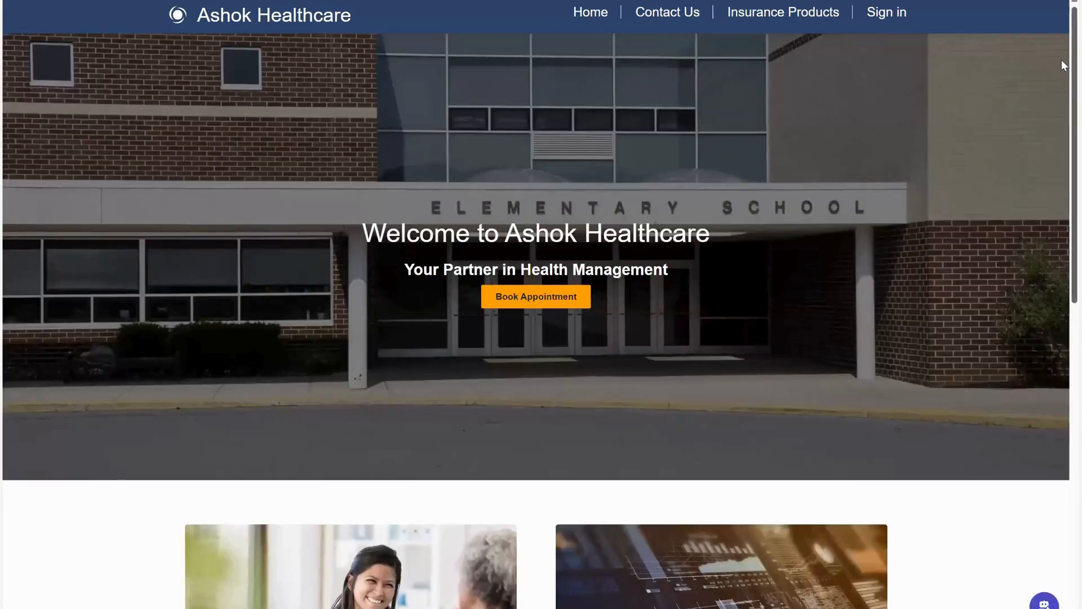
scroll(1062, 183, down, 8)
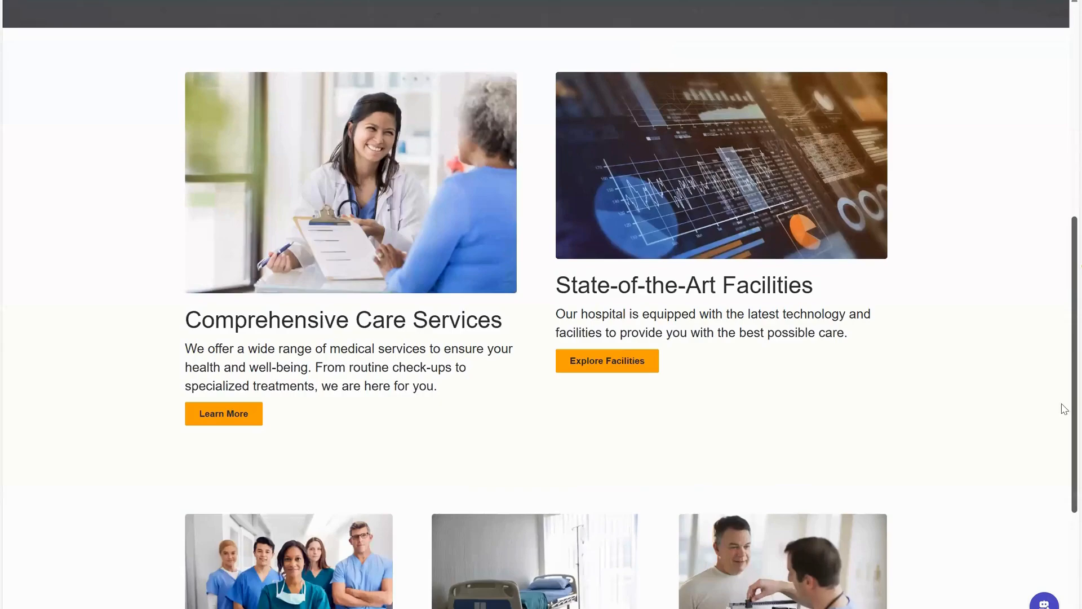
scroll(1064, 327, down, 2)
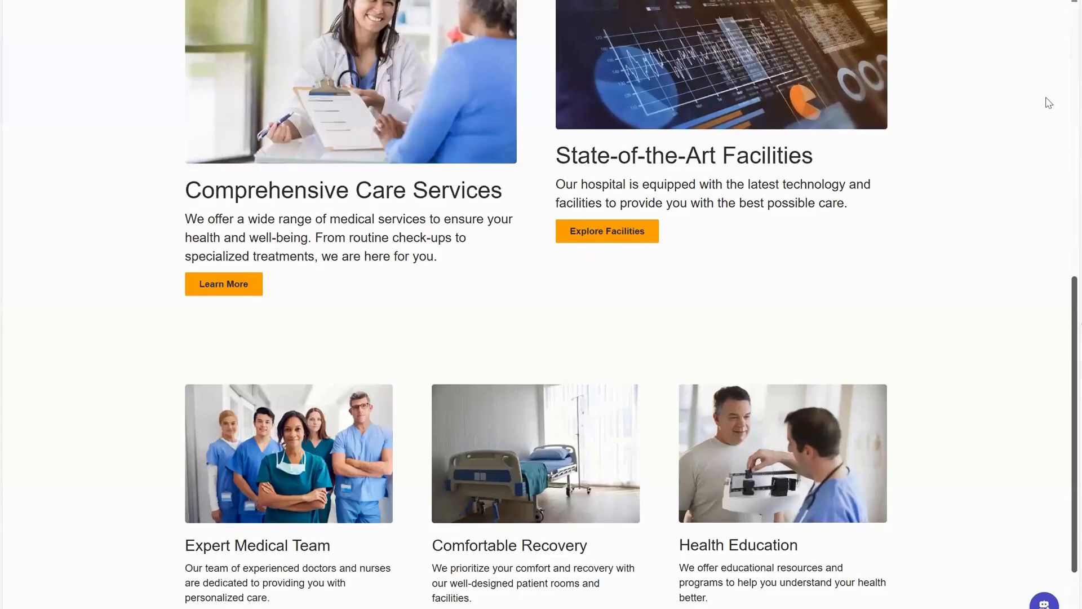
scroll(1054, 129, up, 8)
scroll(1060, 146, up, 2)
click(782, 13)
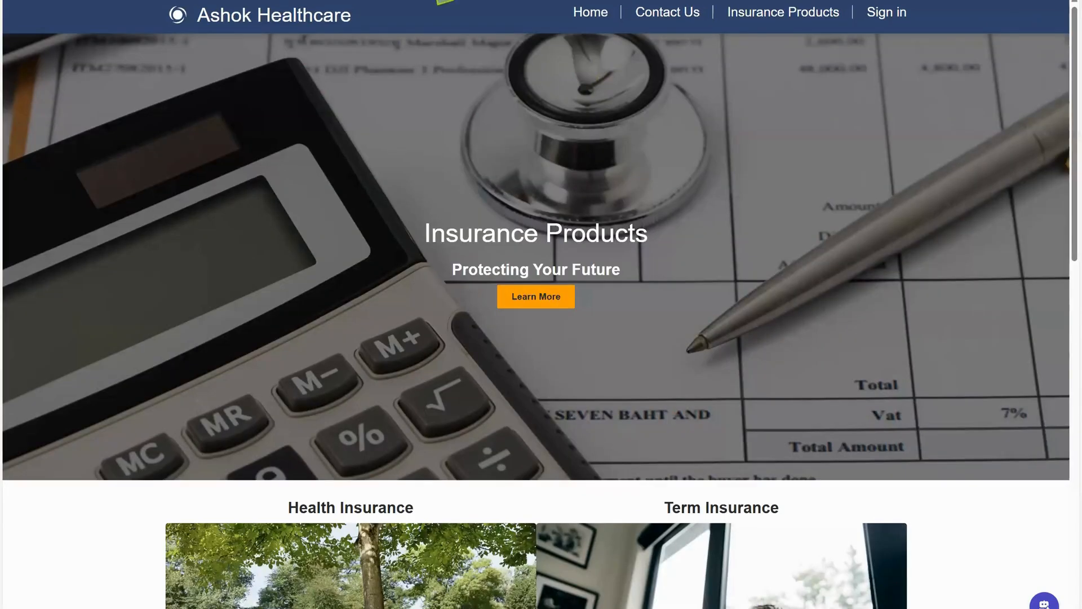
click(291, 1)
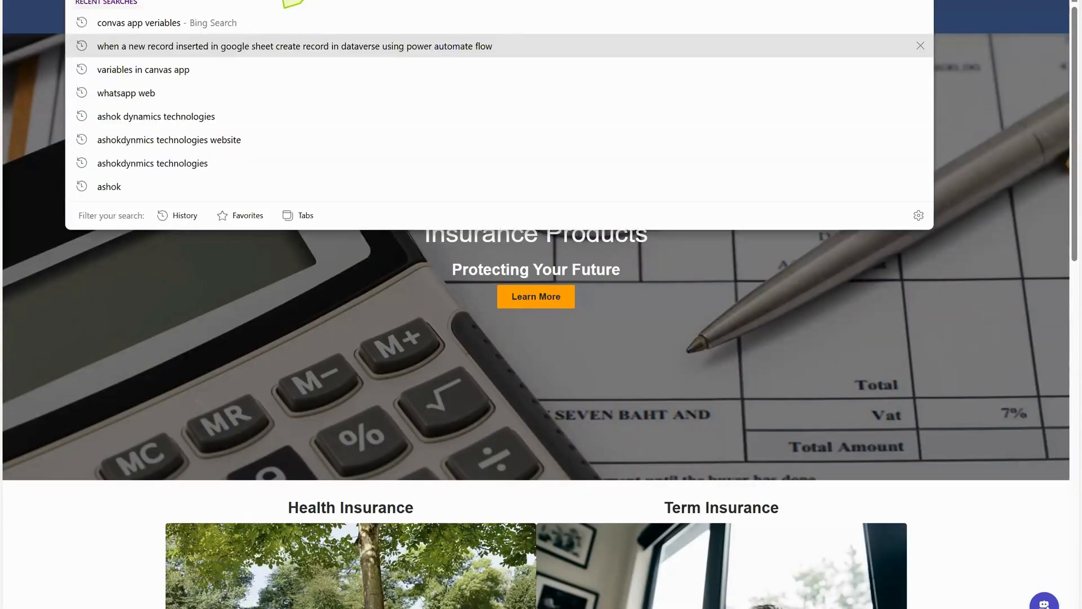
click(113, 550)
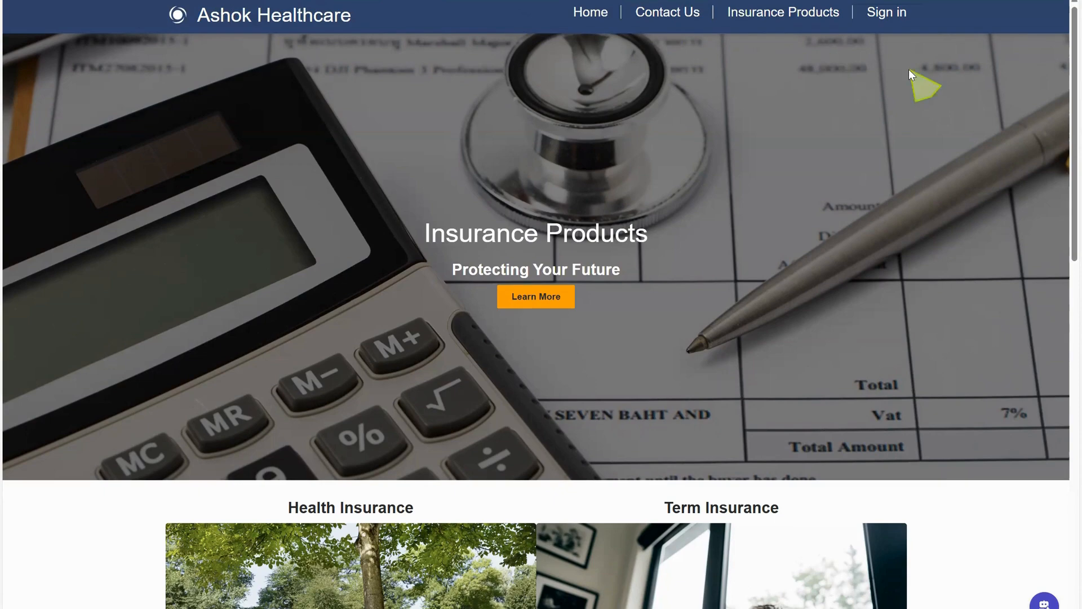
Fill in the enquiry form with the lead's first name, last name, mobile phone and e-mail address, and submit it.
scroll(1061, 114, down, 5)
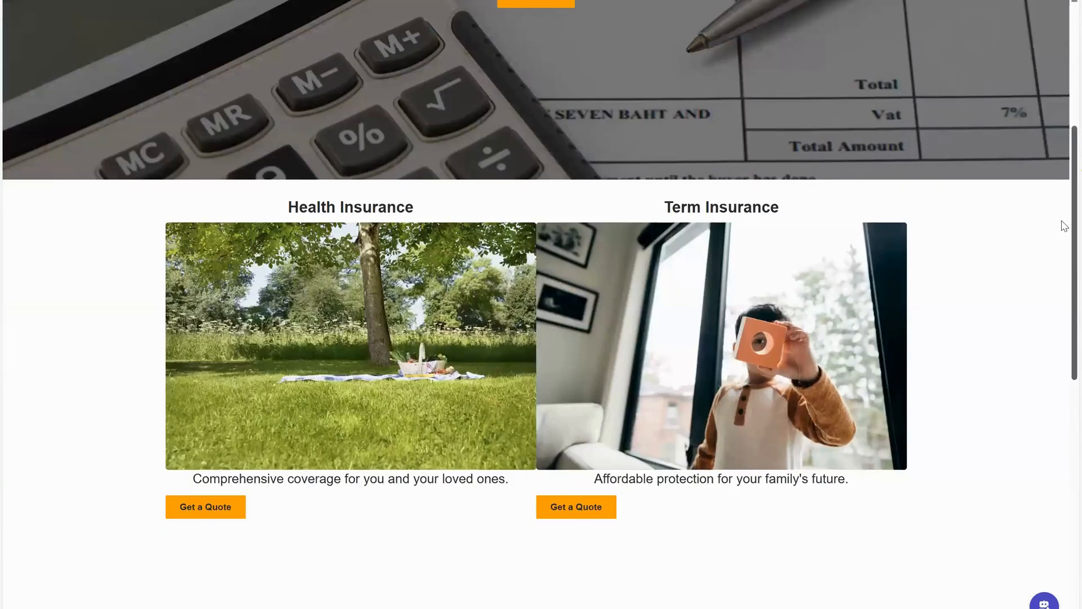
scroll(1064, 231, down, 2)
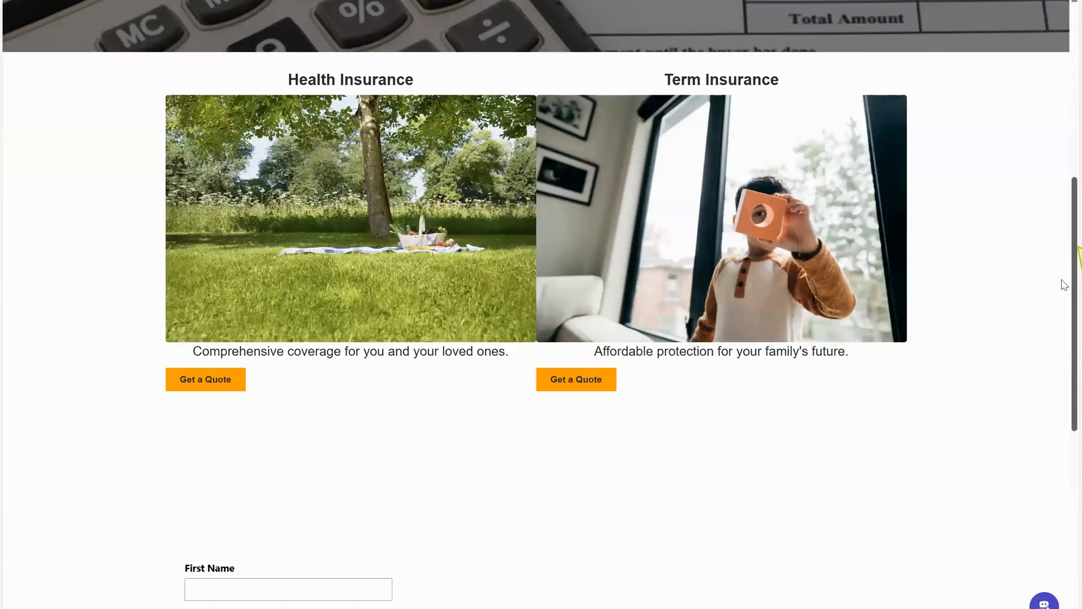
scroll(1062, 310, down, 4)
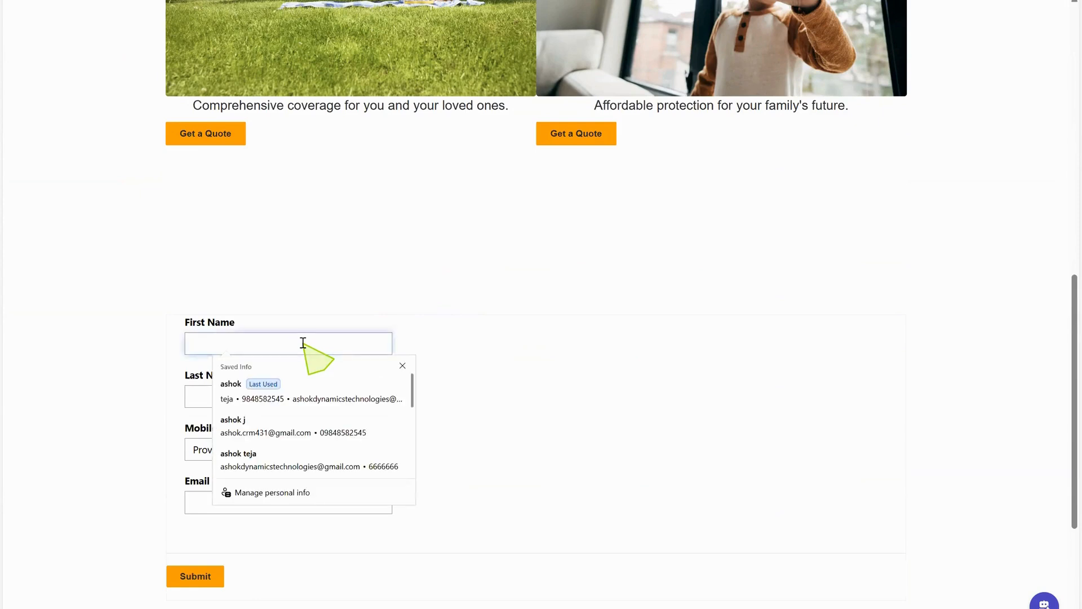
key(Tab)
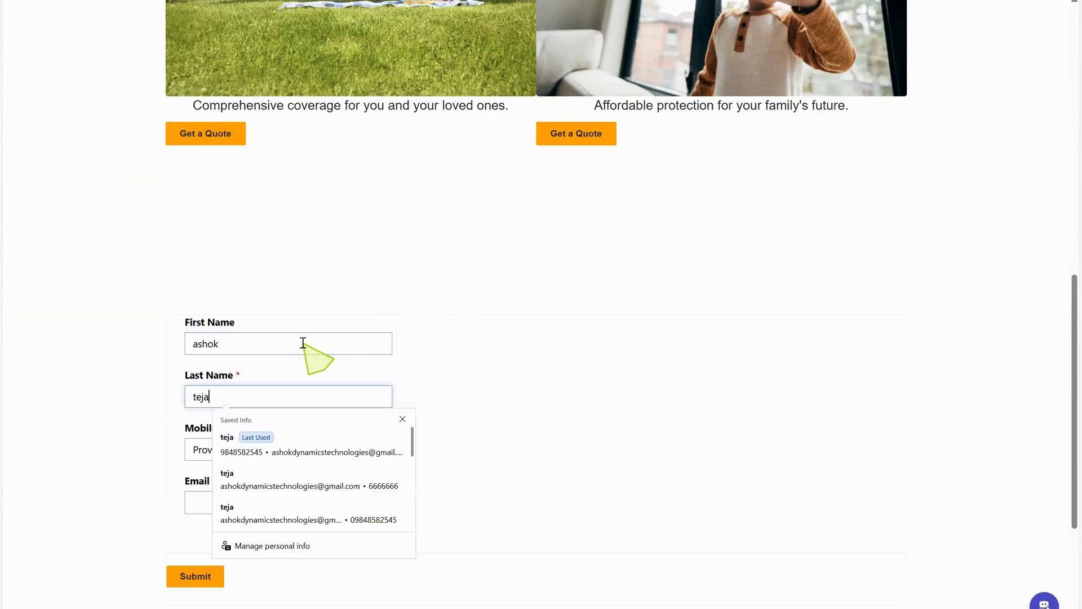
key(Tab)
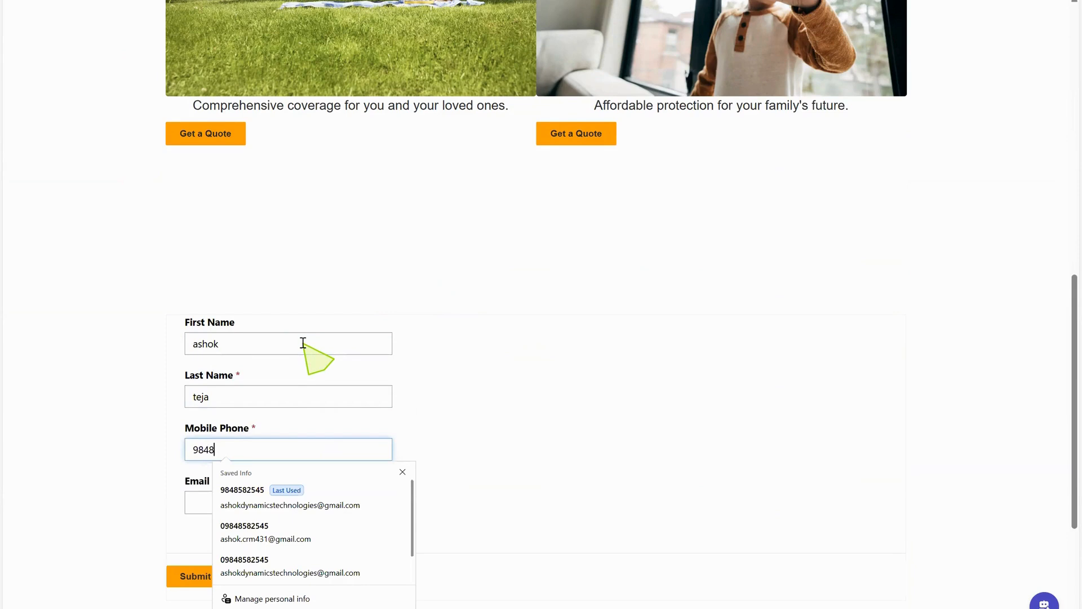
click(282, 494)
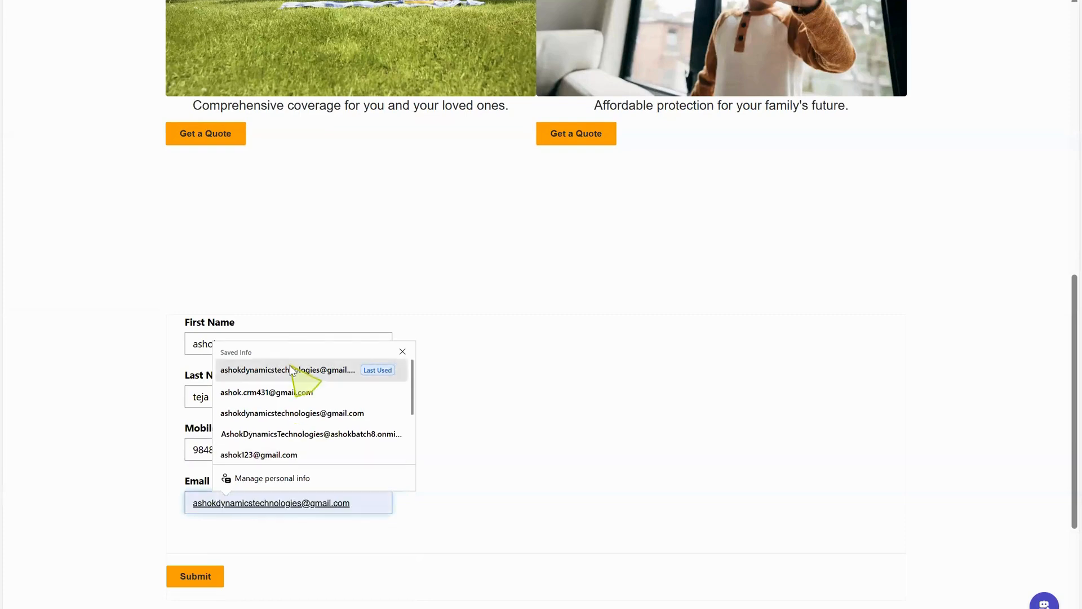
click(292, 369)
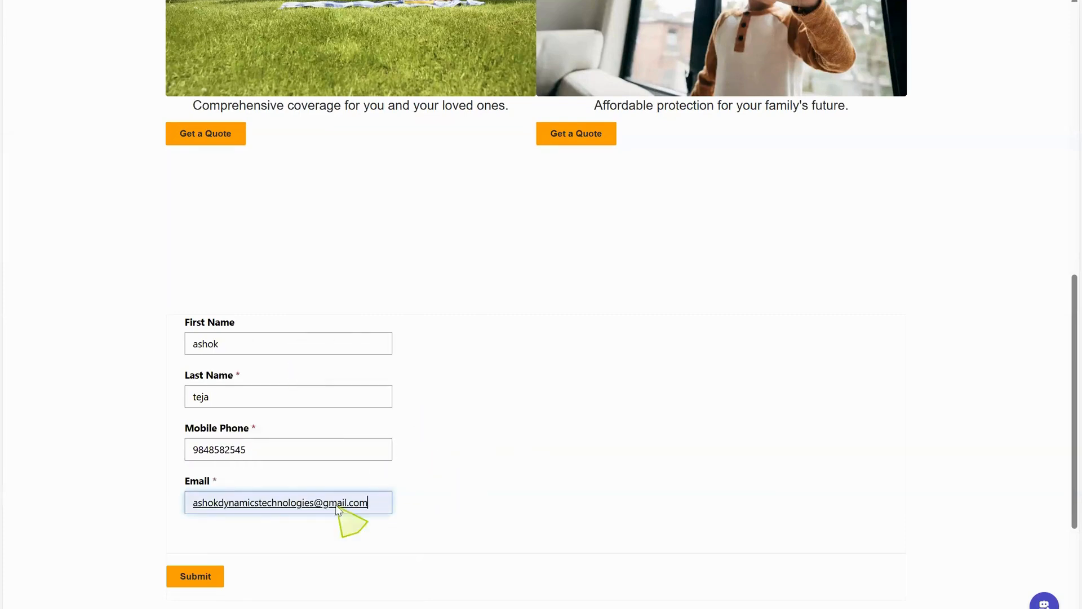
click(210, 577)
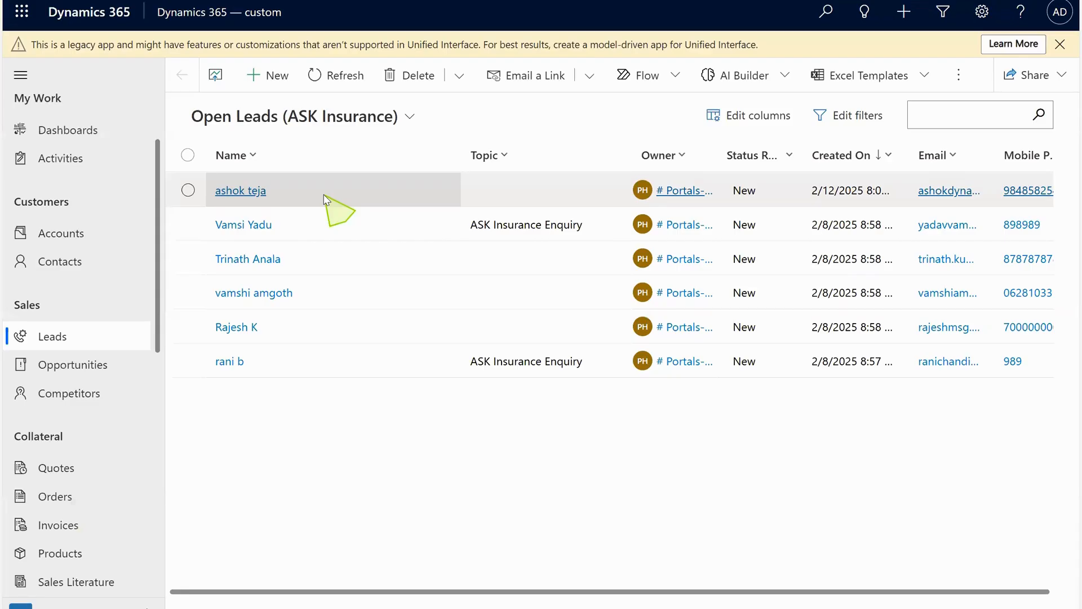
Open the newly submitted lead in Dynamics 365 and open, then close, a quick-create phone call from its timeline.
click(264, 192)
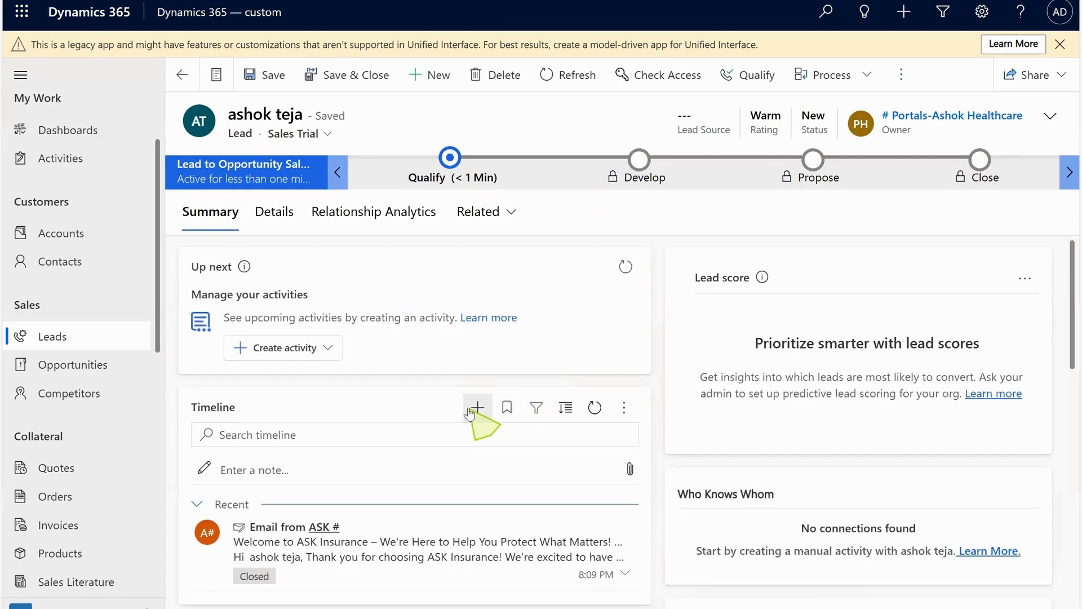
click(477, 407)
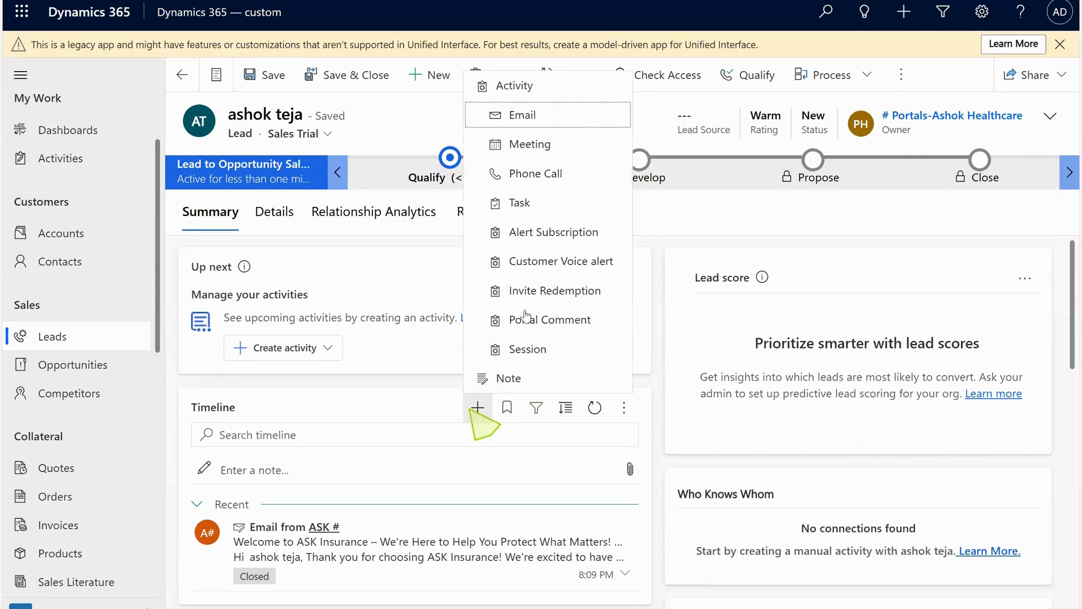
click(544, 170)
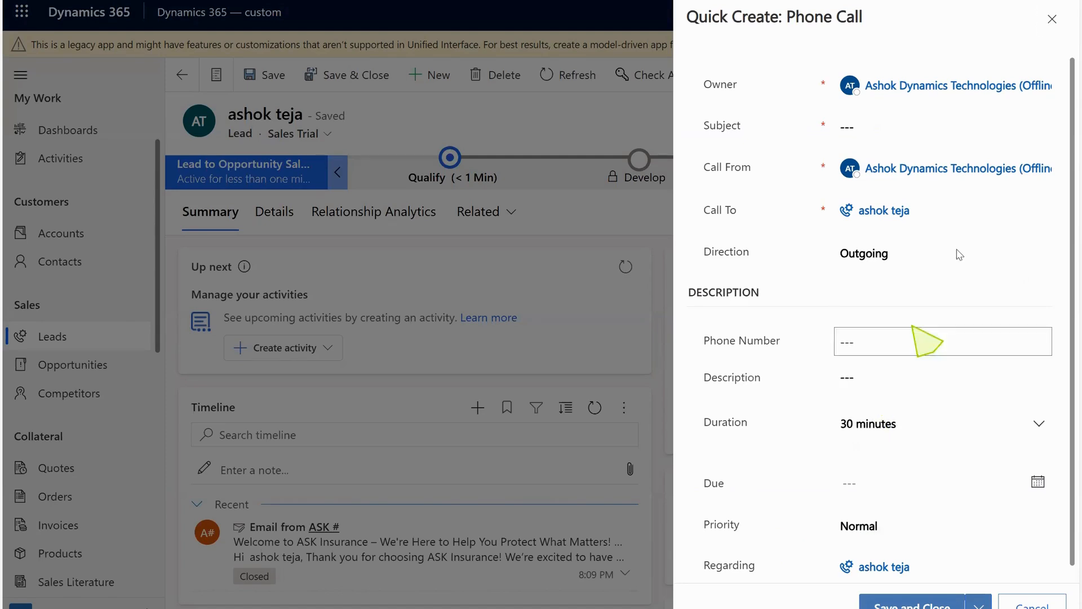
click(1059, 21)
Switch to Gmail and open the ASK Insurance welcome email to read its contents.
click(661, 389)
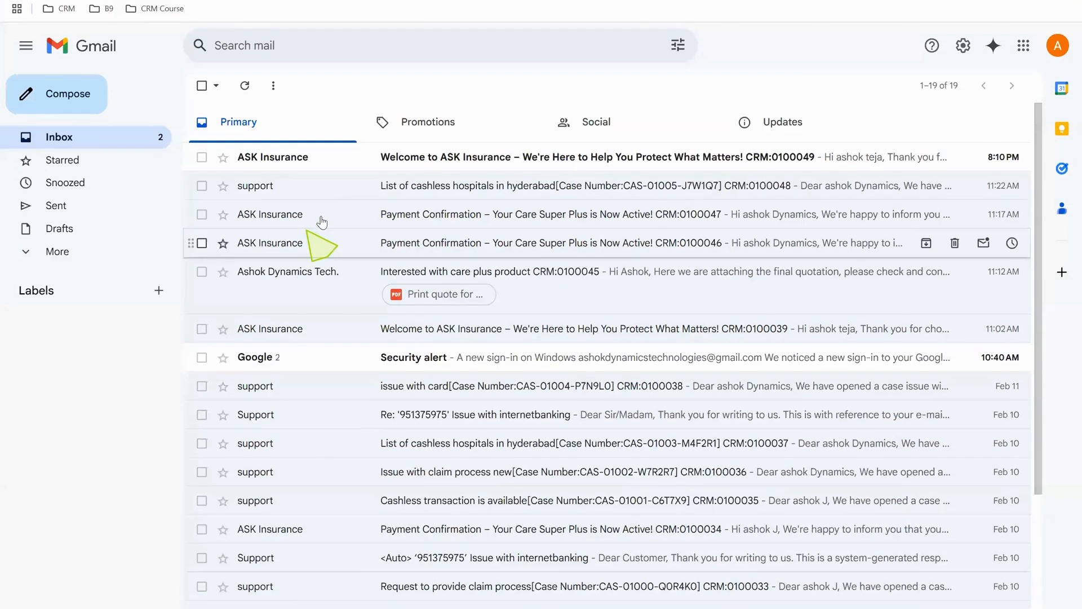
click(345, 169)
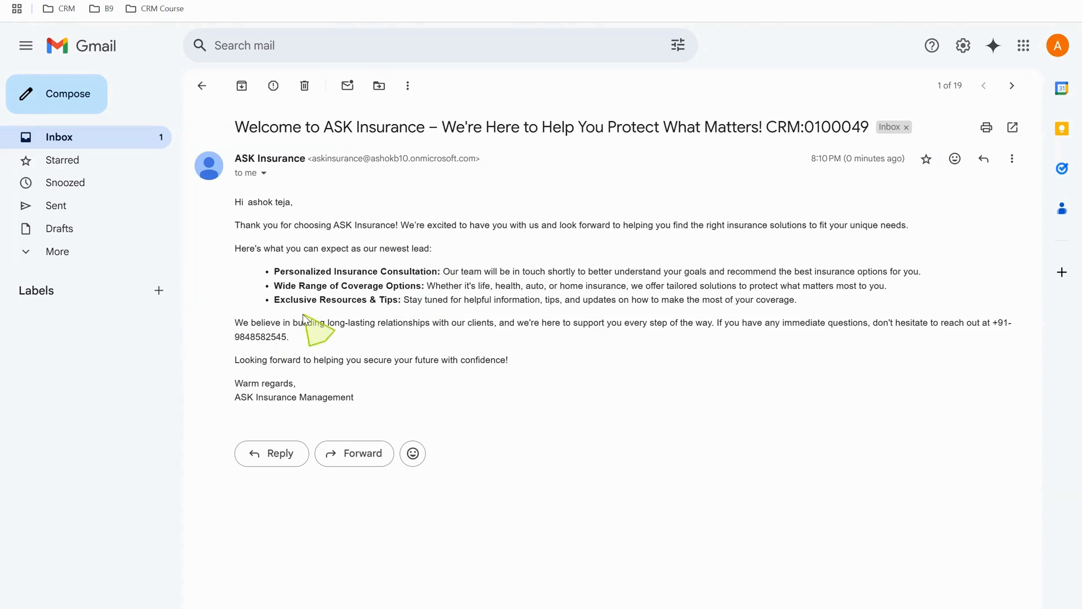
double_click(265, 336)
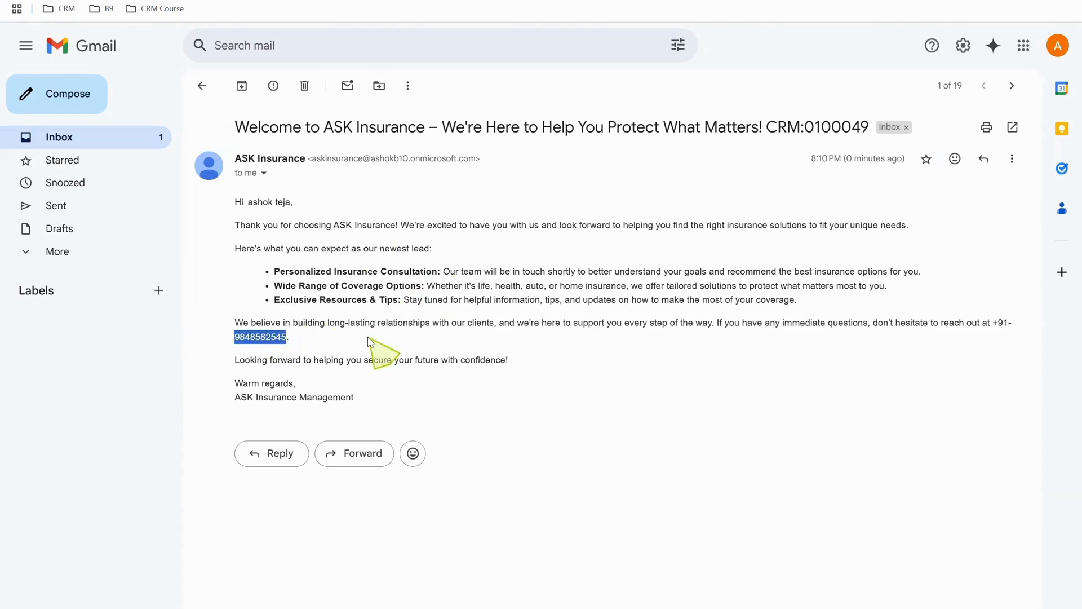
click(380, 350)
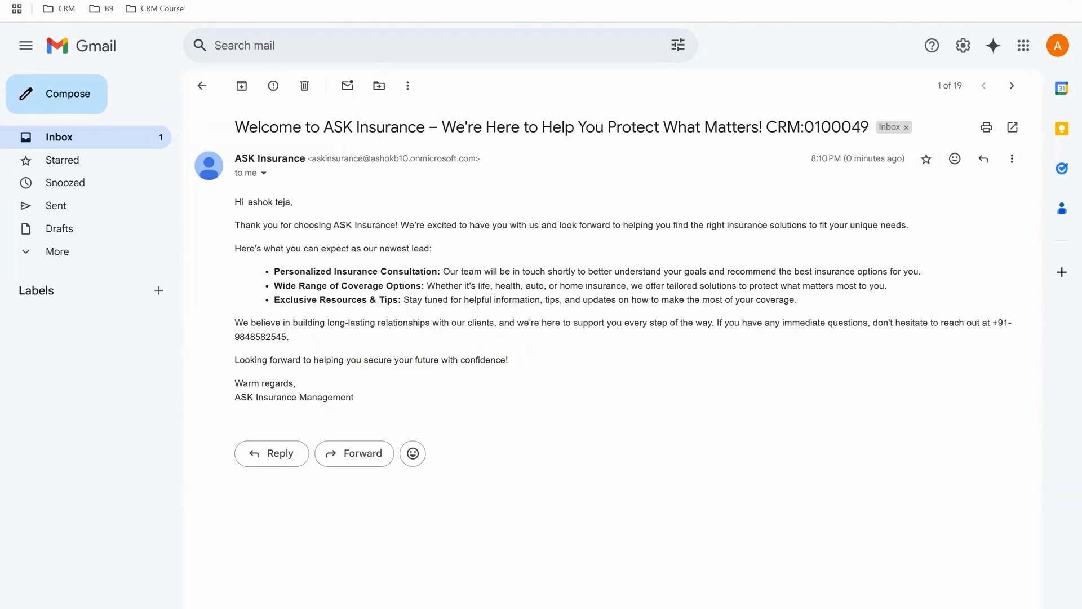
mouse_move(671, 608)
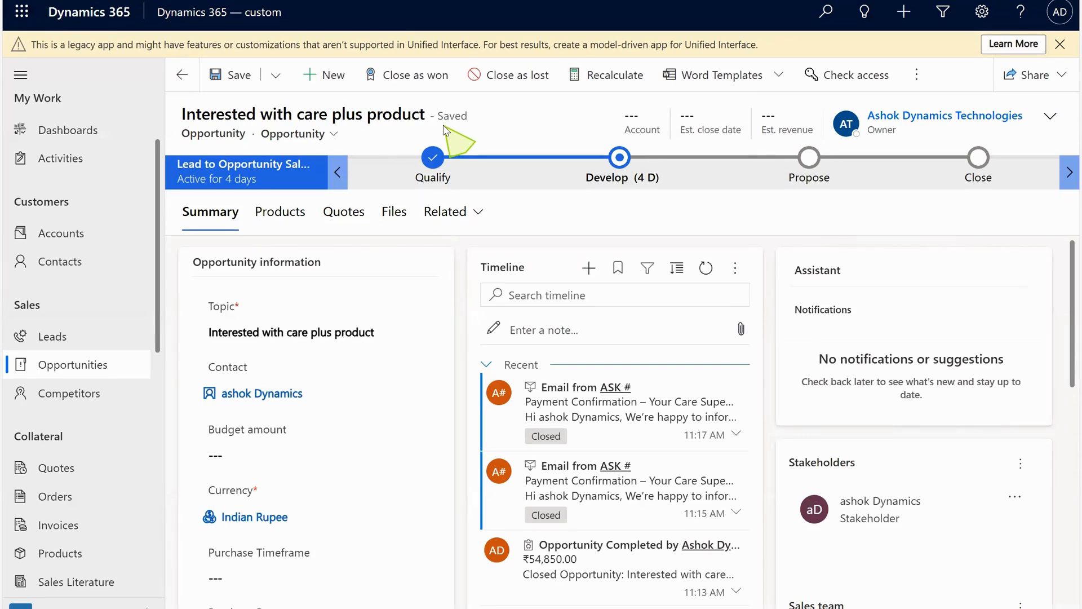
Review the opportunity's products, the add-products catalog, and the discount and freight amounts.
click(283, 217)
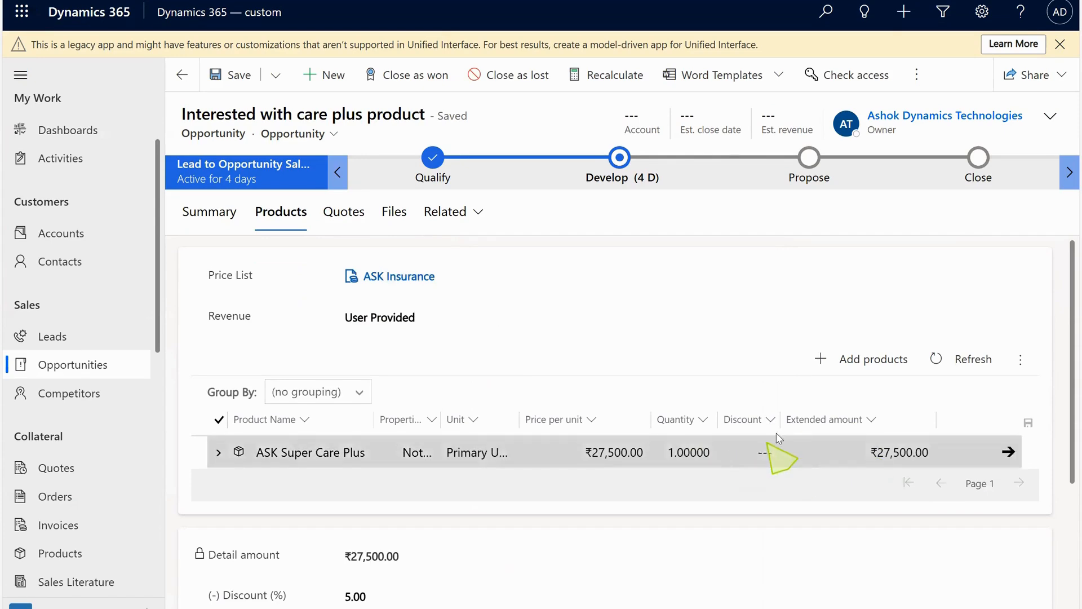
click(888, 362)
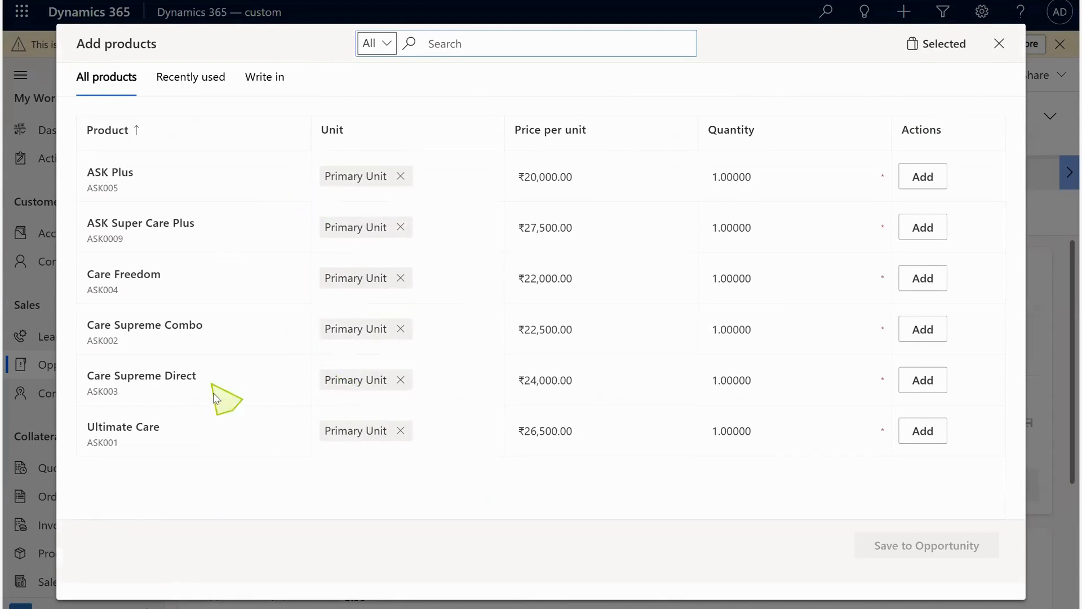
click(999, 45)
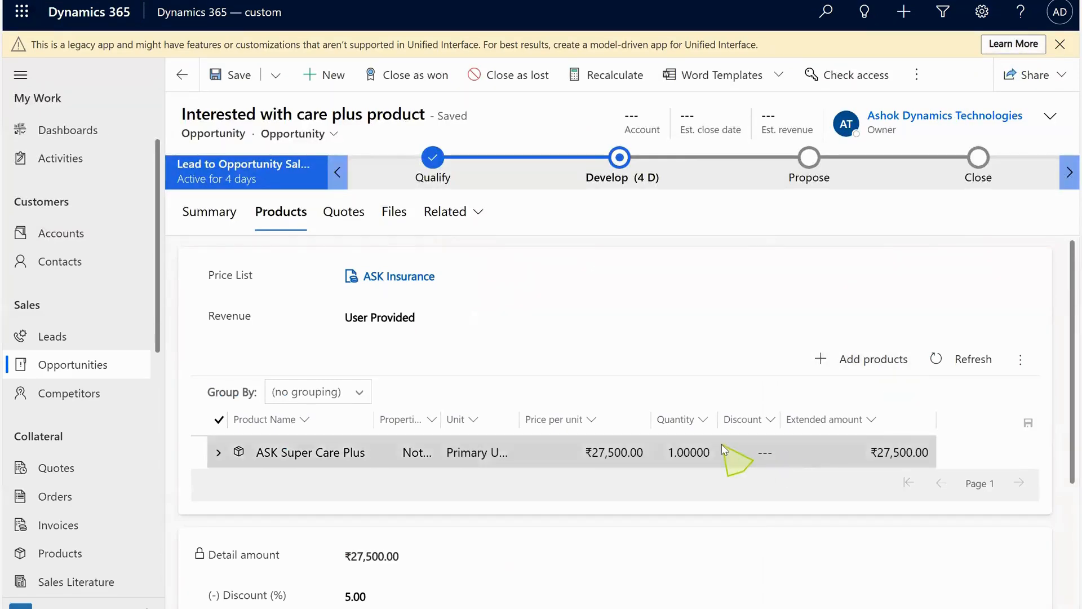
drag(1068, 290, 1068, 437)
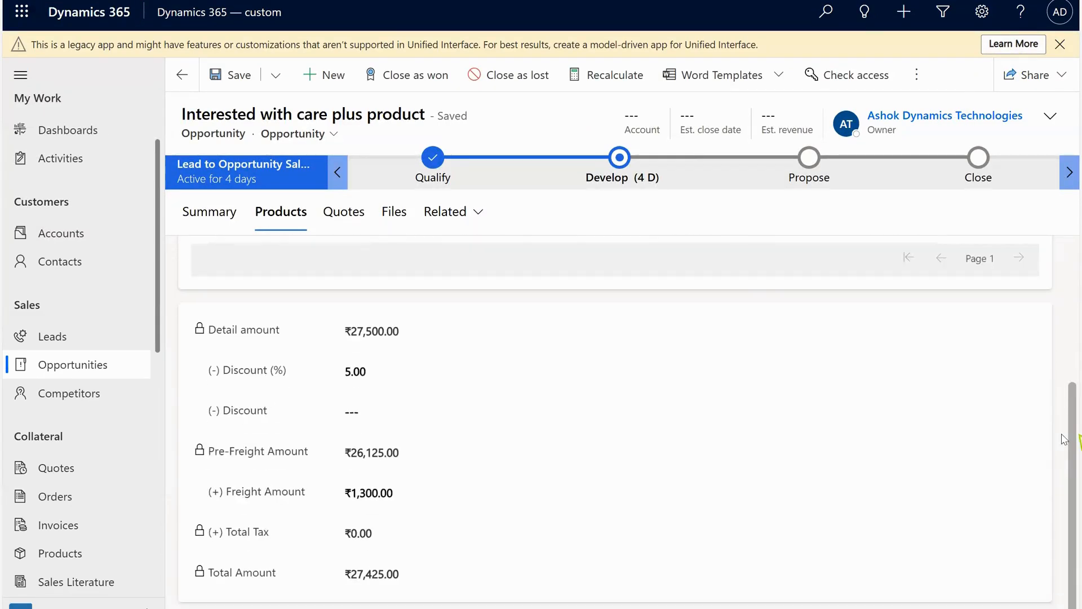
click(397, 359)
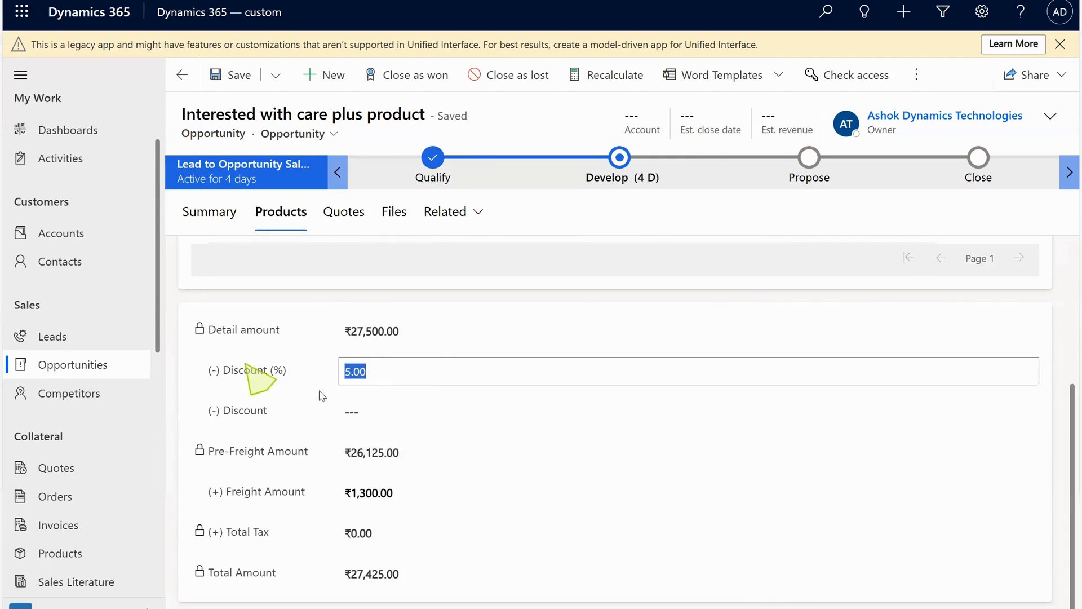
click(403, 489)
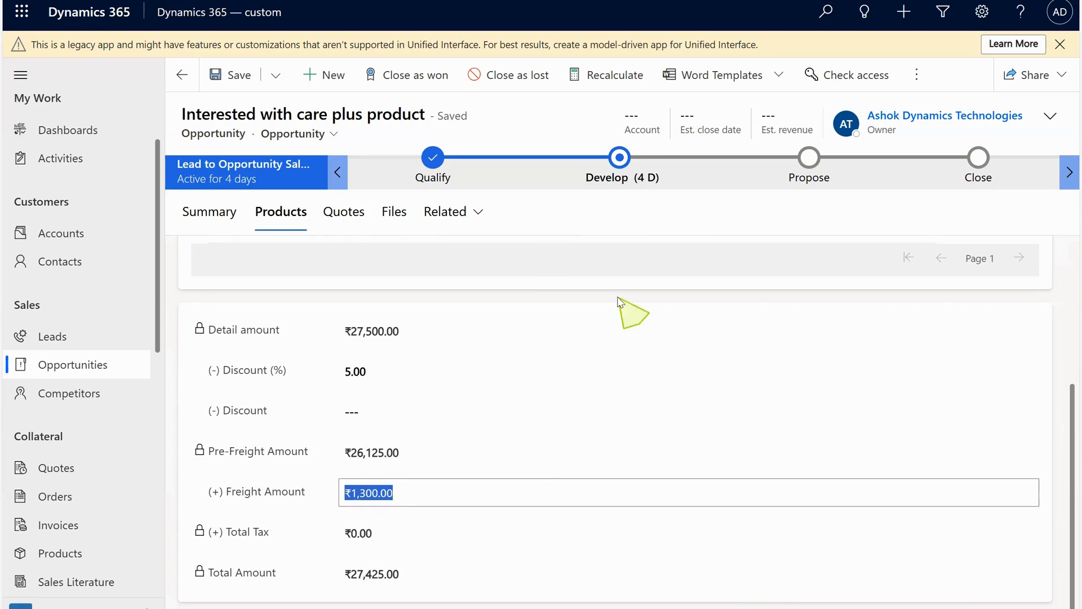
drag(1066, 449, 1056, 243)
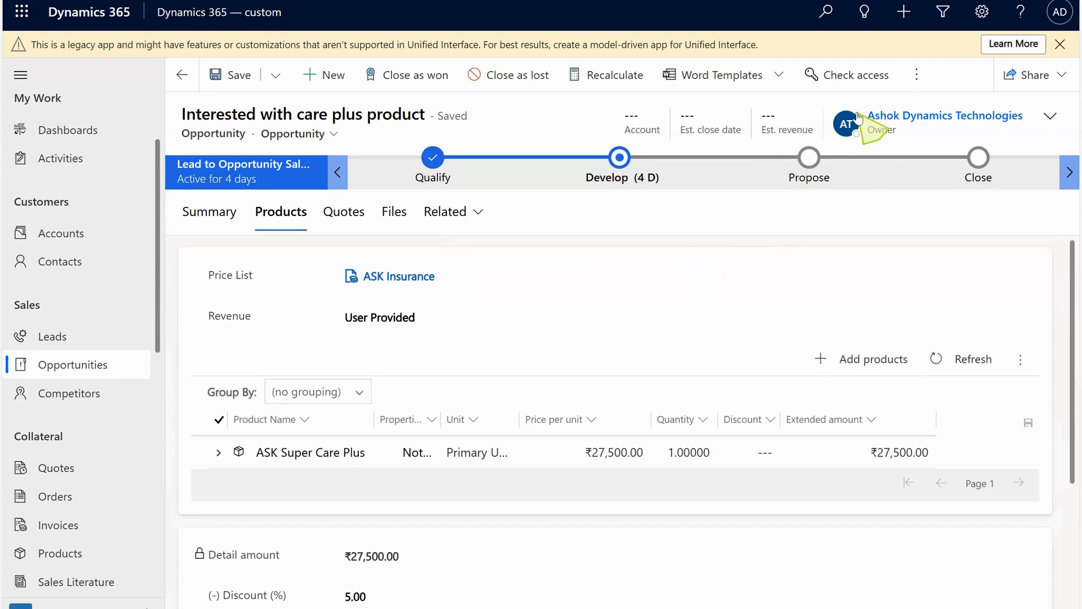
click(916, 74)
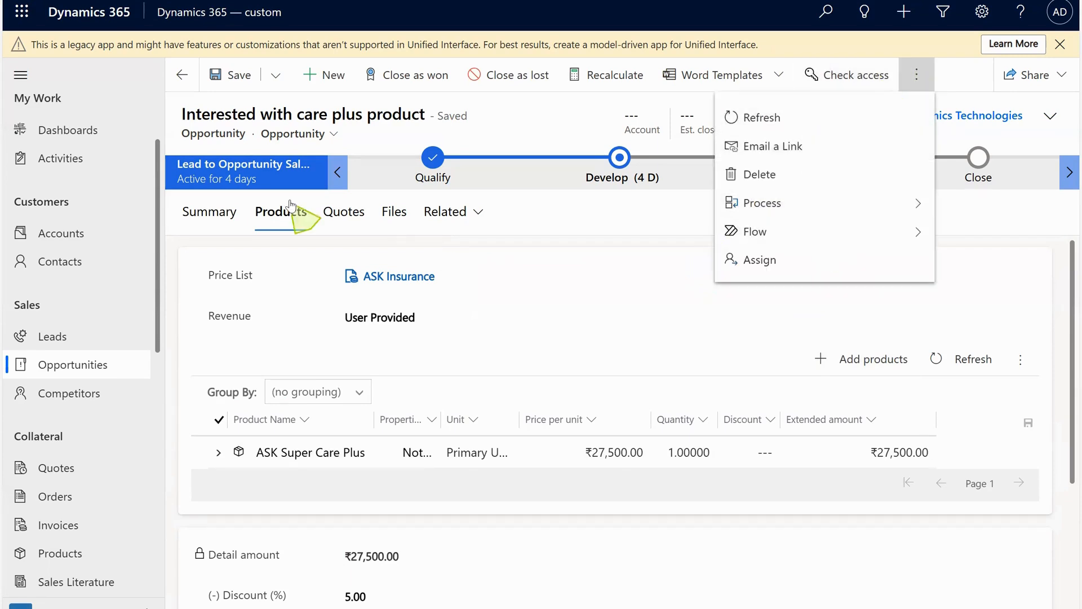
Create a new quote from the opportunity's quotes list and open Export to PDF for it.
click(344, 212)
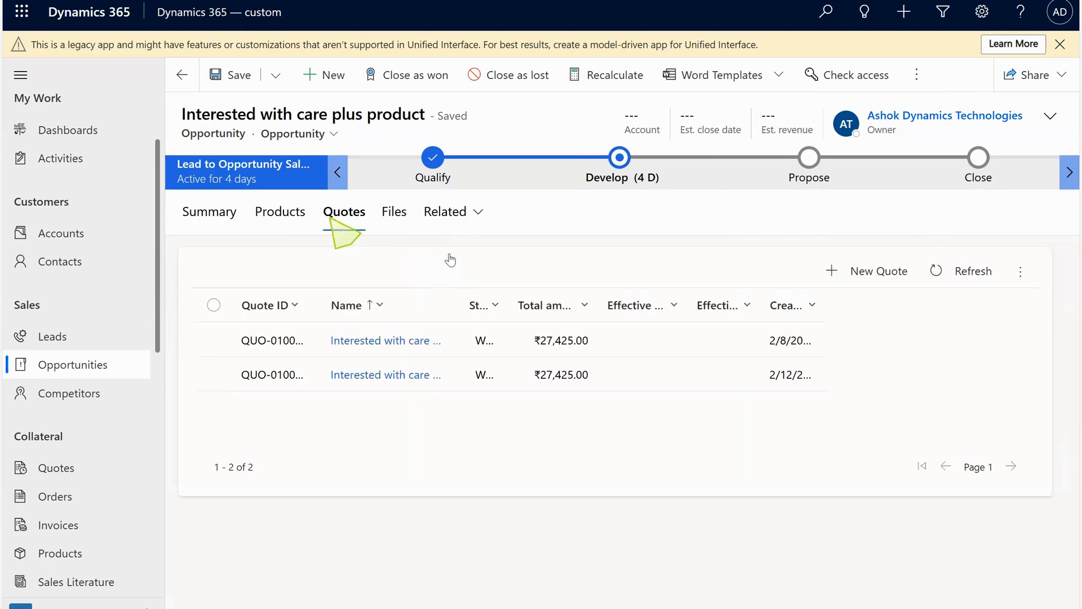
click(859, 275)
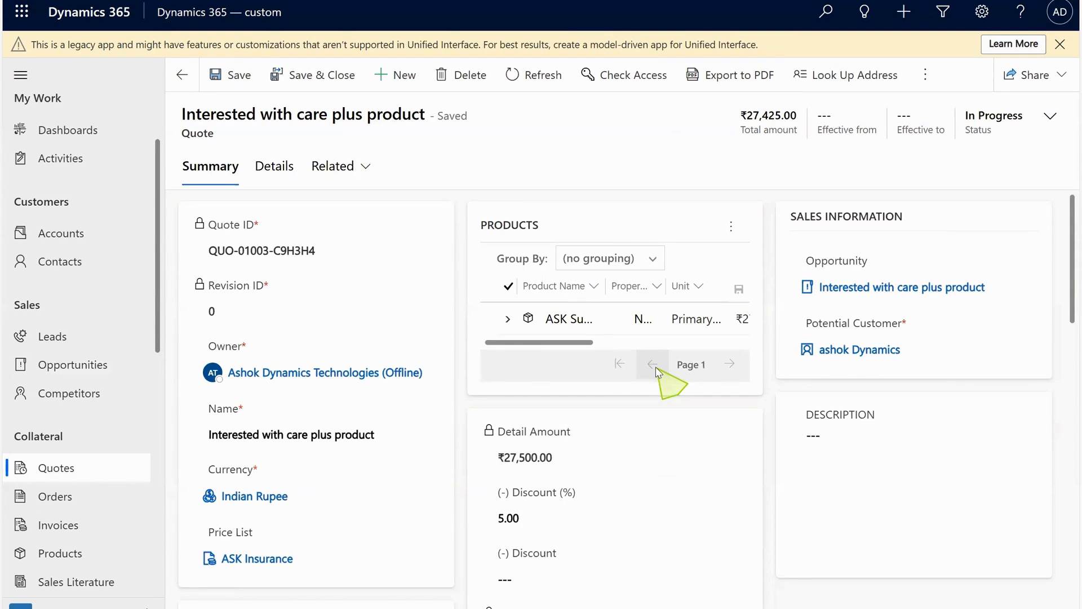
mouse_move(589, 342)
mouse_down()
mouse_move(662, 350)
mouse_move(578, 338)
mouse_up()
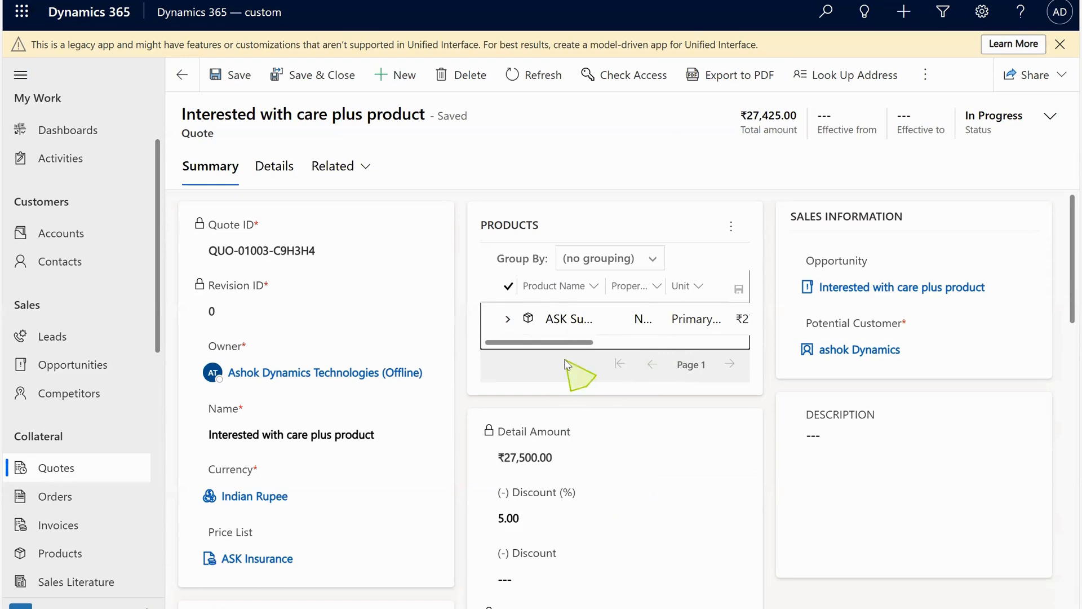
click(731, 79)
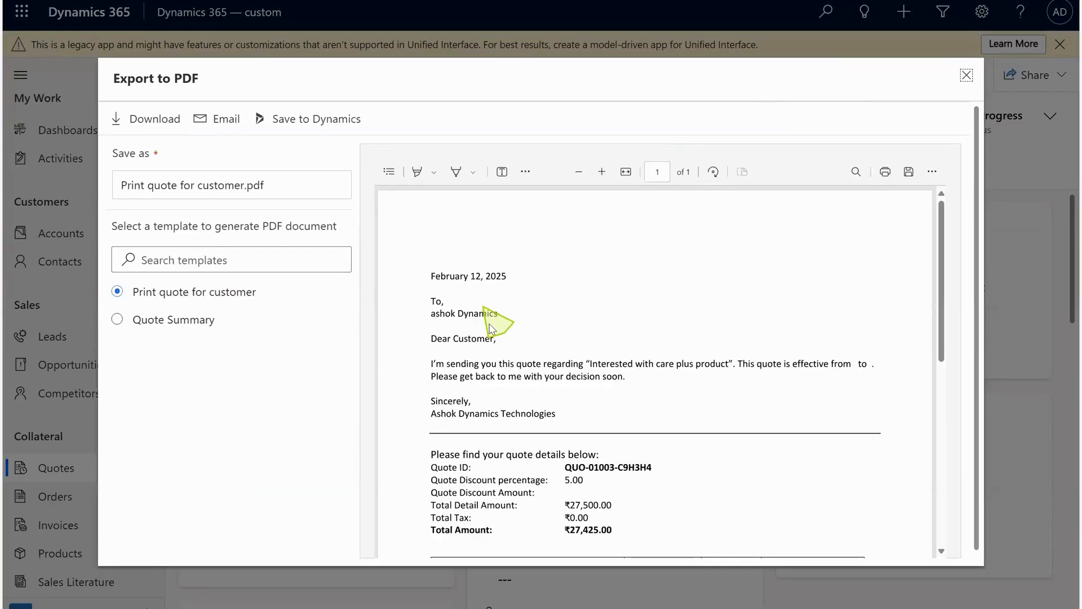
Start an email carrying the quote PDF and scroll through its recipients, regarding record and attachment down to the body.
click(226, 120)
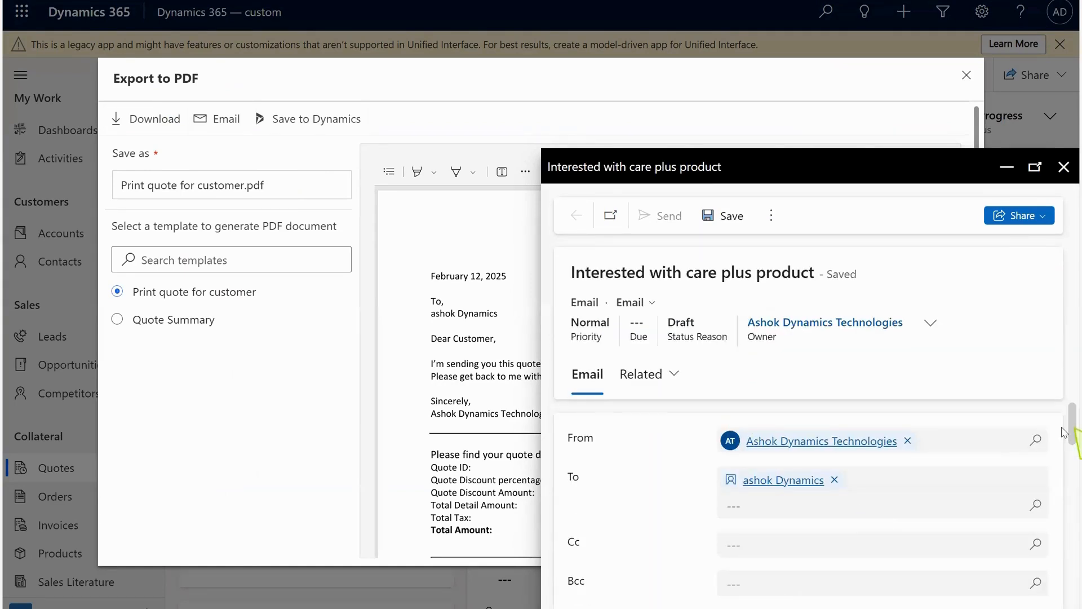
drag(1070, 429, 1069, 608)
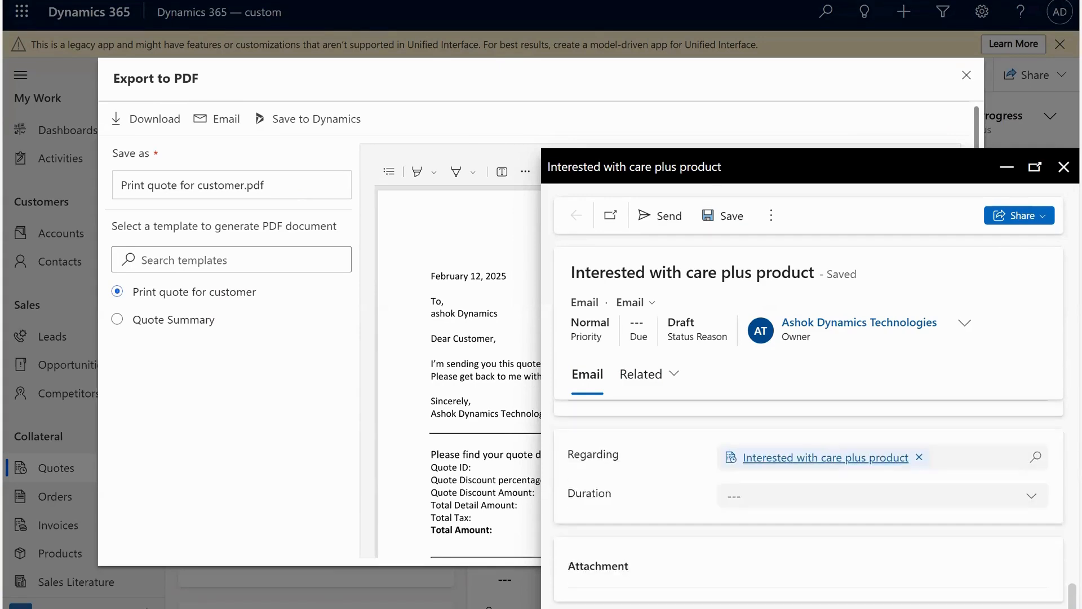
scroll(808, 504, down, 2)
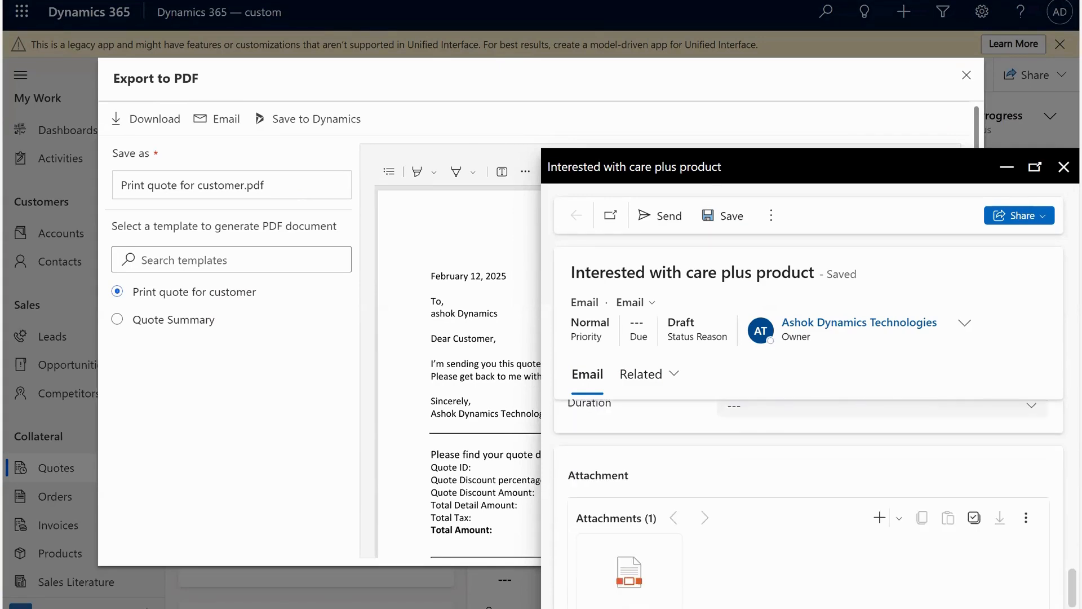
drag(1066, 591, 1066, 529)
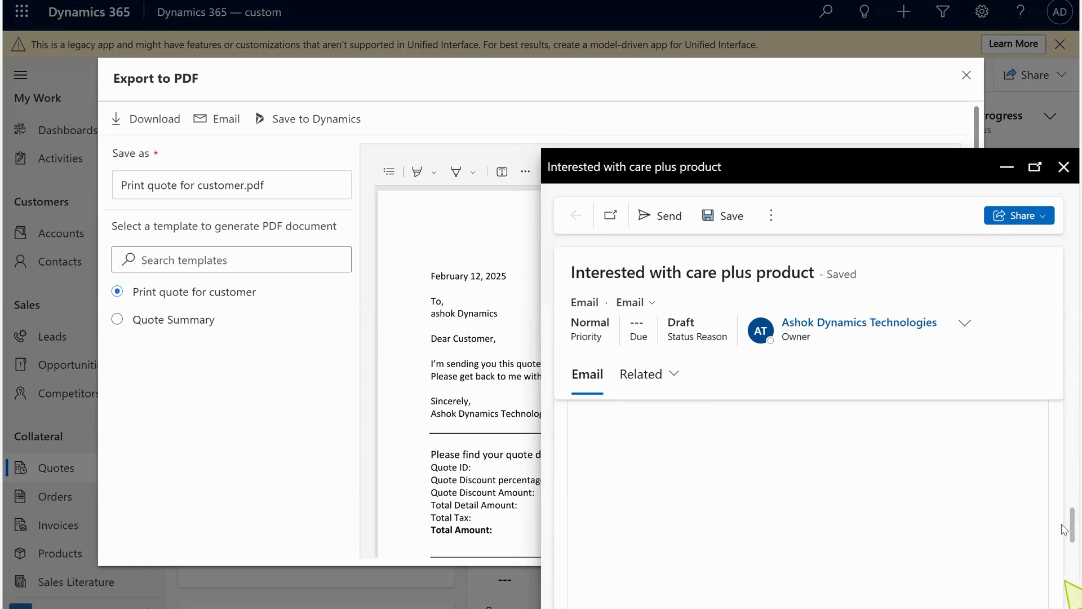
drag(1063, 528, 1062, 432)
scroll(1065, 478, down, 3)
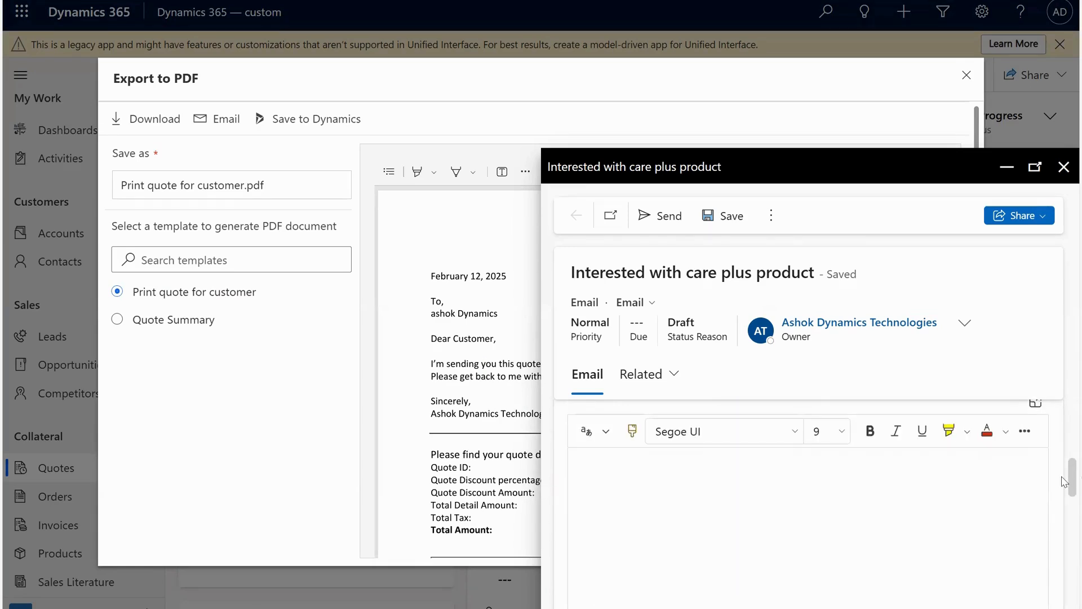
Write a body greeting the customer with "Please find attached final quotation and confirm if you can proceed." and send the email.
click(693, 535)
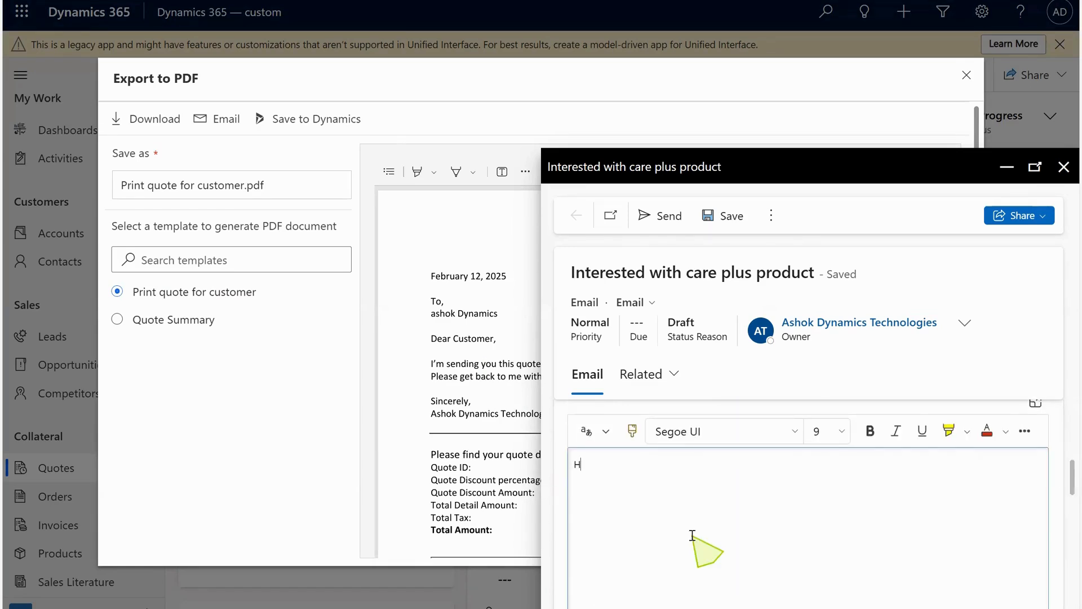
text(Hi Ashok,)
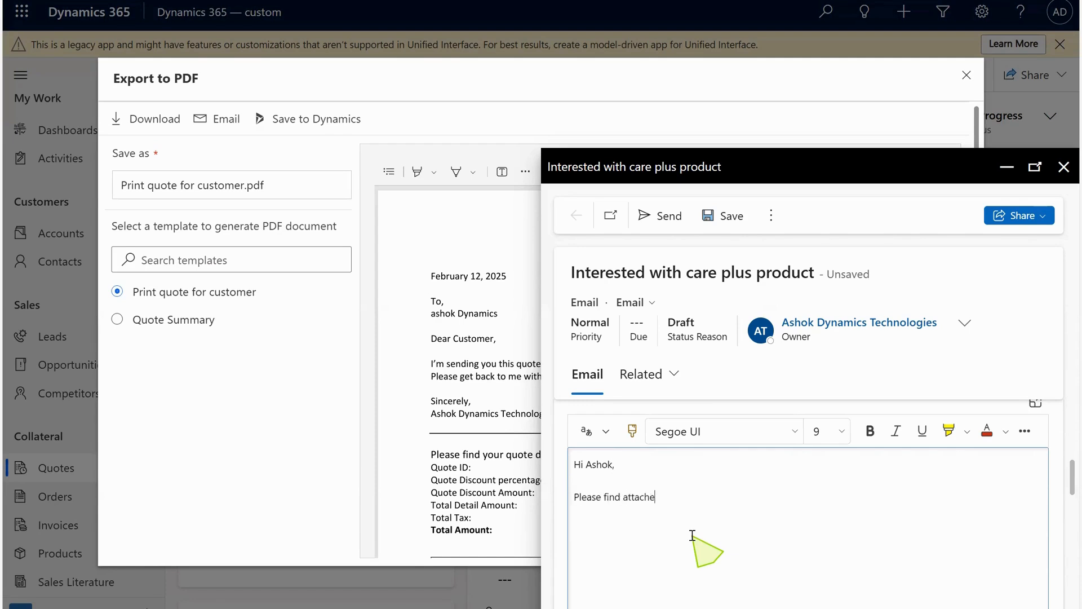
text(uatoi)
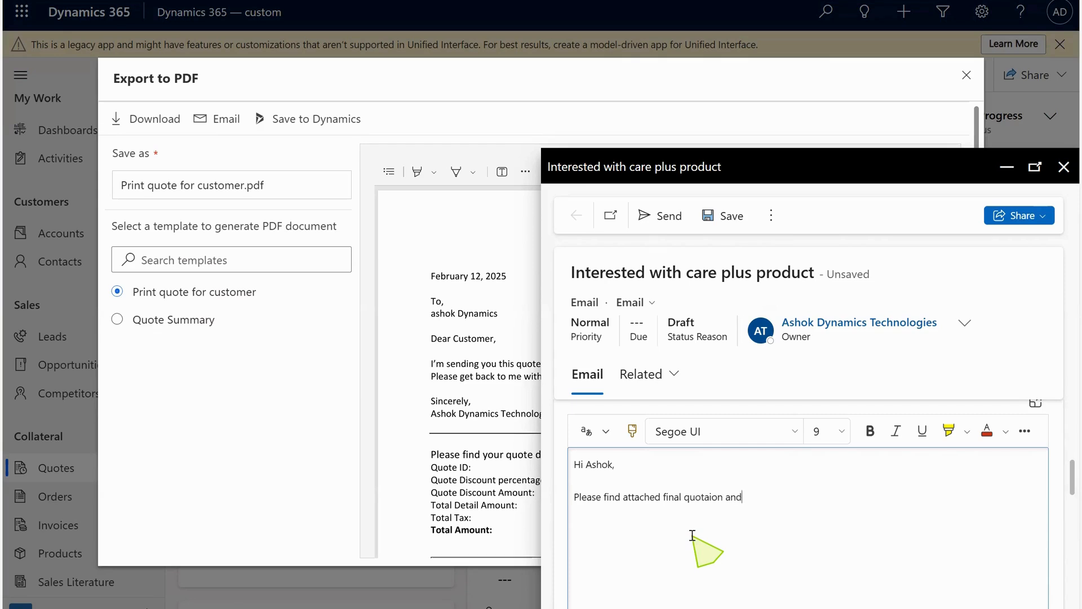
text(tion and reas)
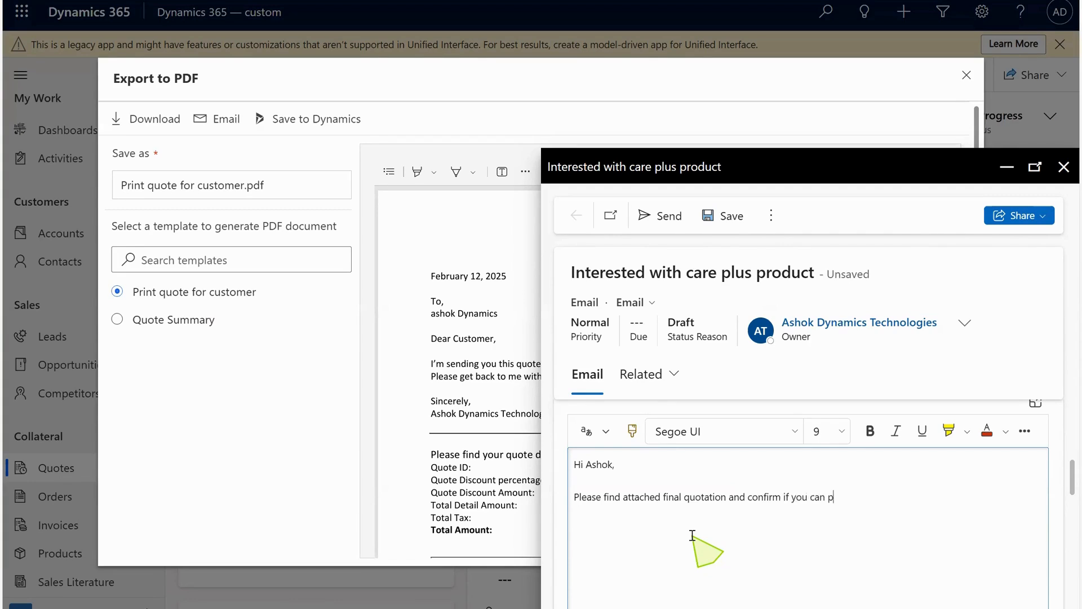
text(roceed.)
click(657, 220)
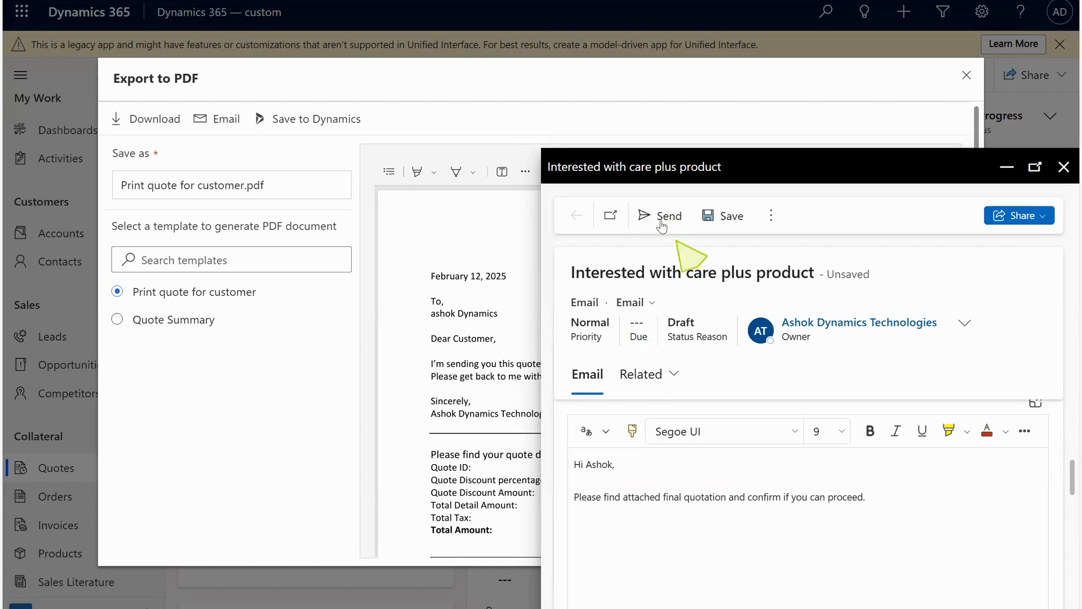
click(660, 221)
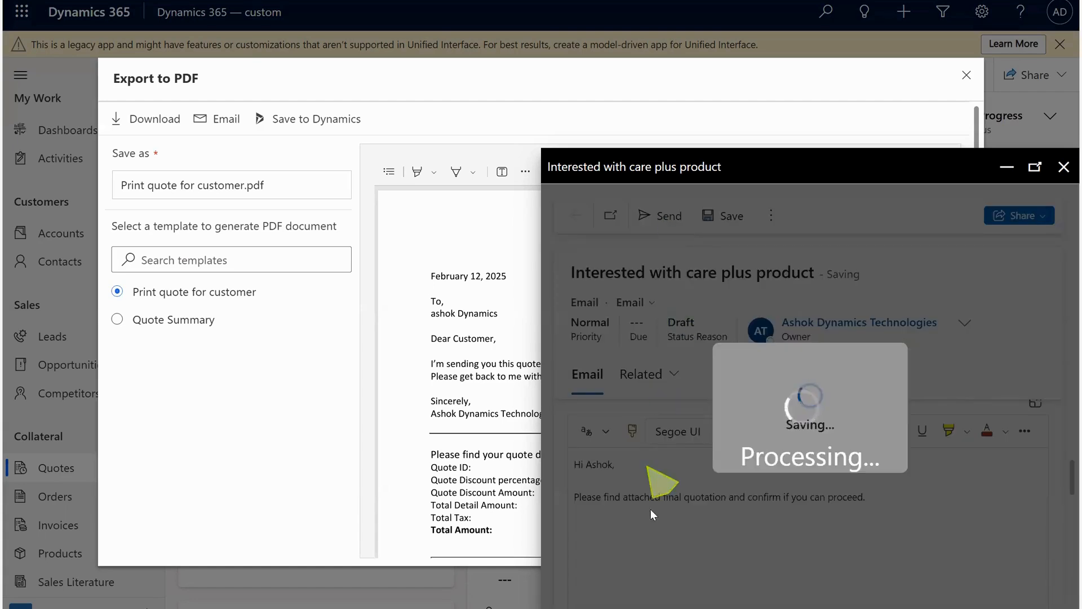
Switch to Gmail, refresh the inbox and open the received quote email and its PDF attachment.
mouse_move(637, 607)
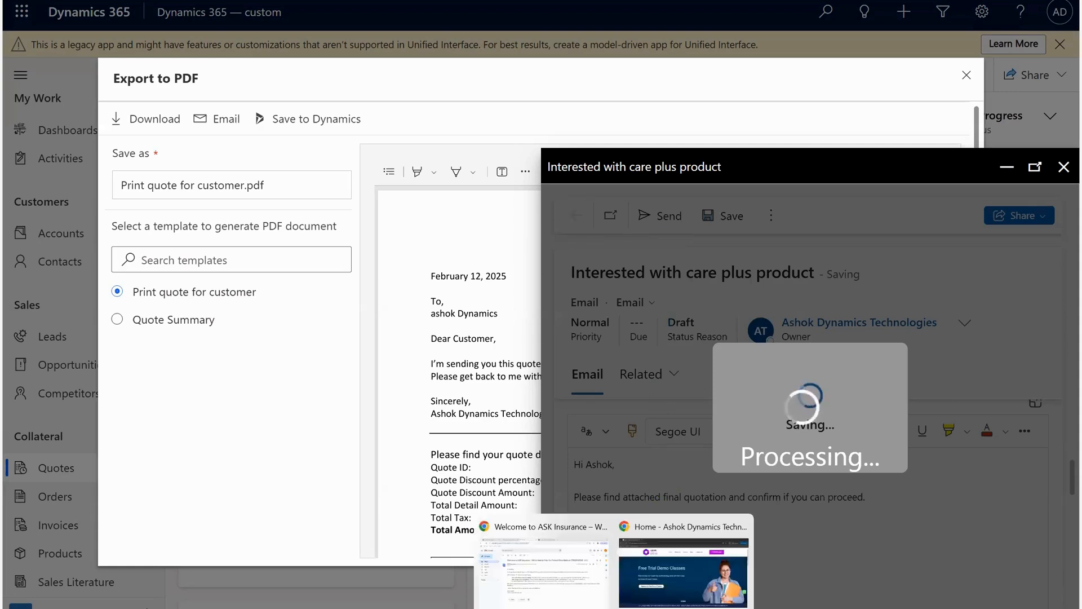
click(583, 596)
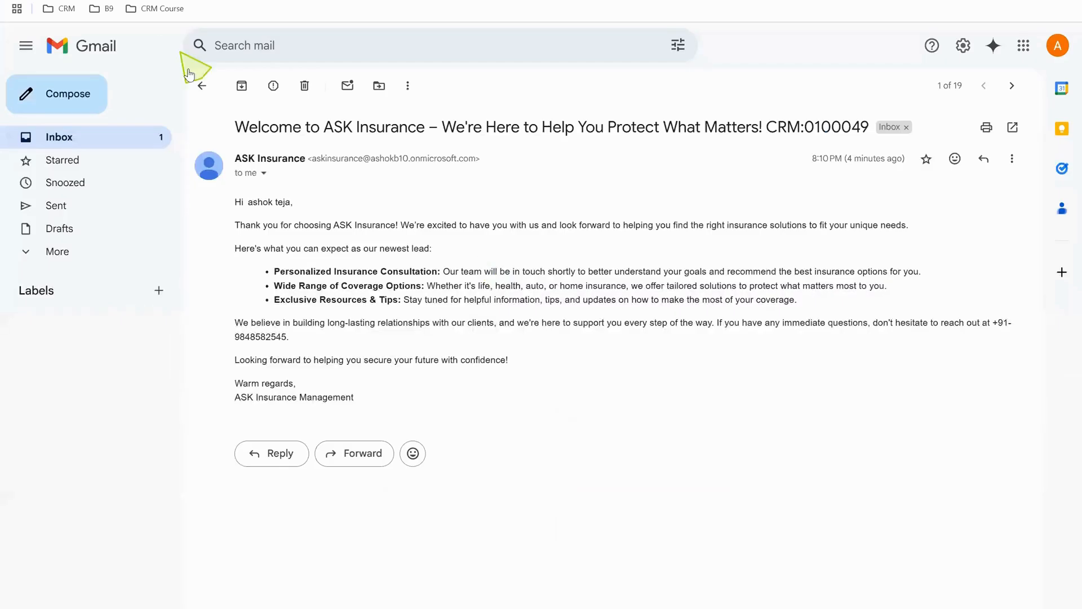
click(202, 85)
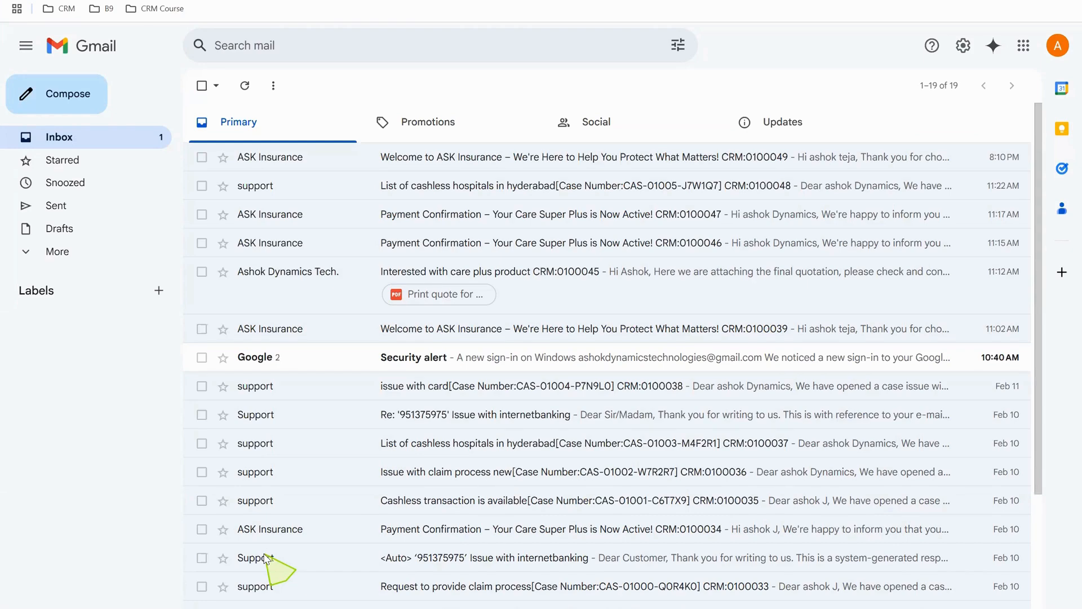
click(245, 86)
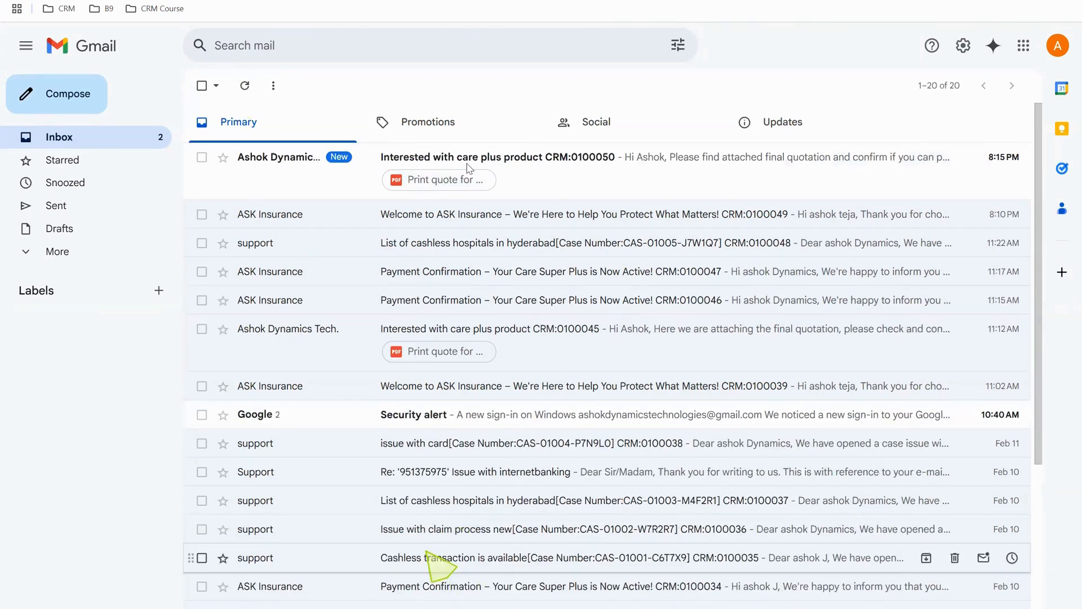
click(540, 176)
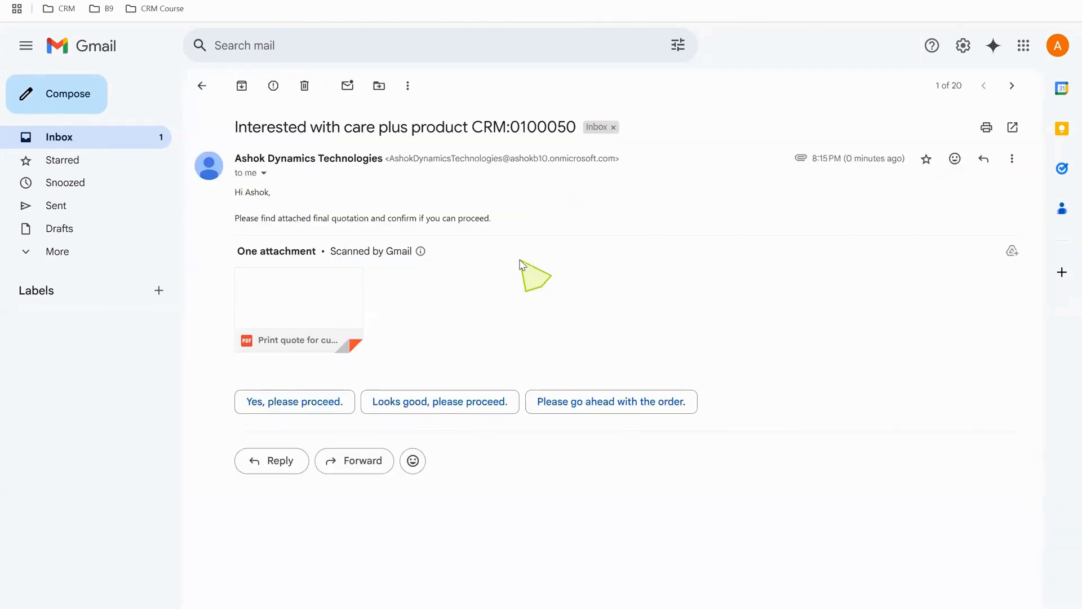
click(292, 293)
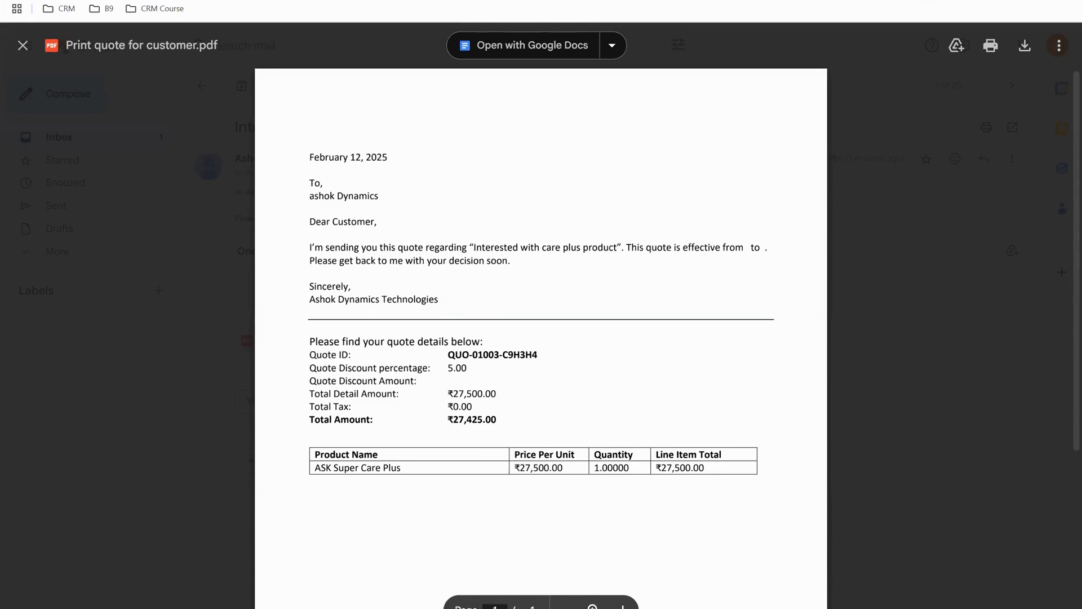
click(183, 603)
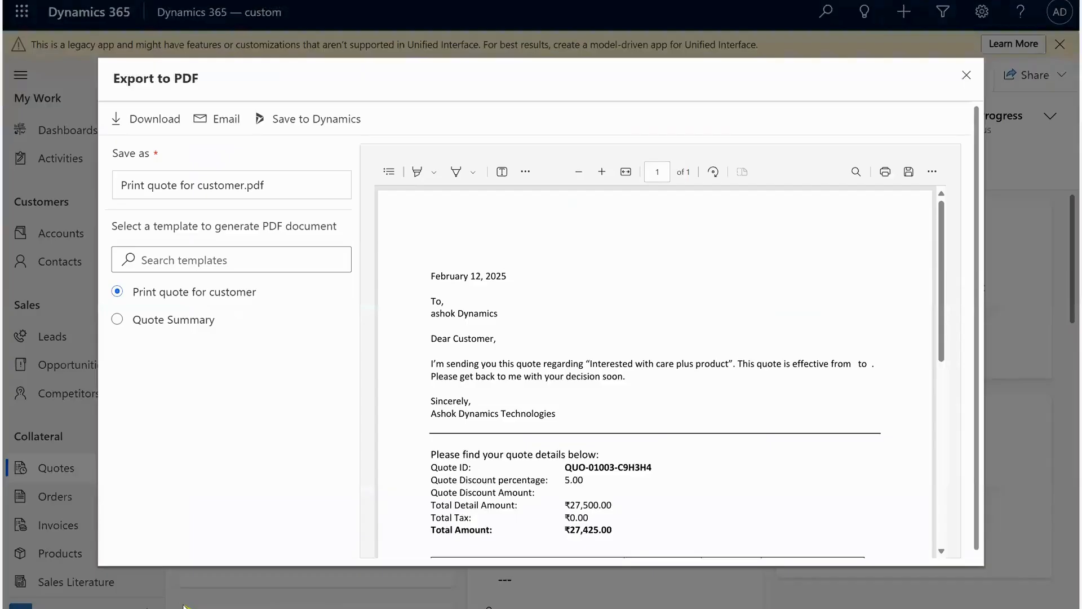
Close the PDF export dialog and activate the quote.
click(966, 75)
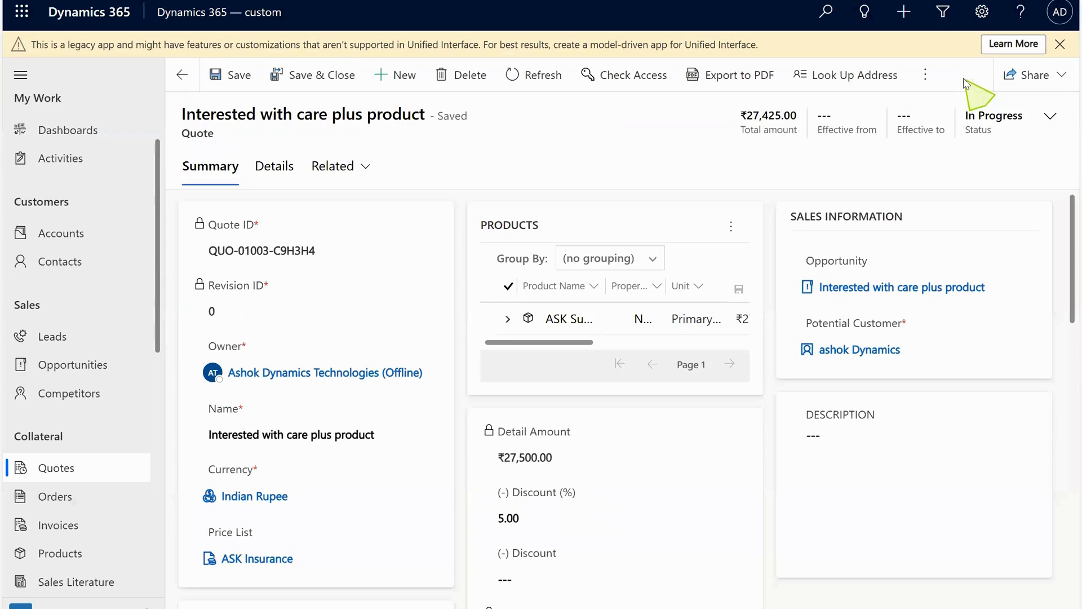
click(921, 76)
click(852, 117)
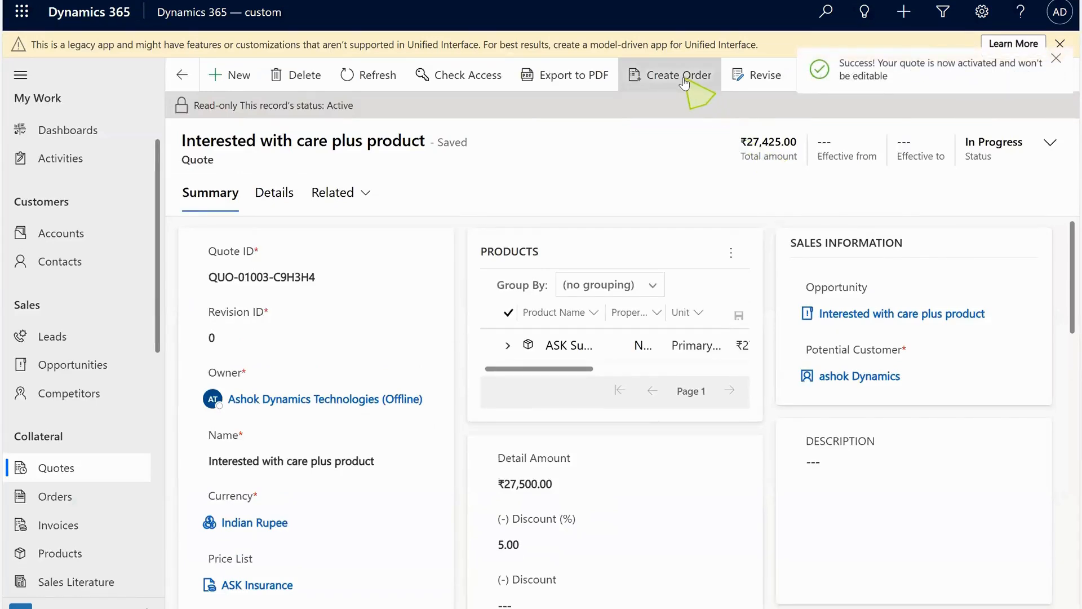
Create an order from the activated quote.
click(684, 83)
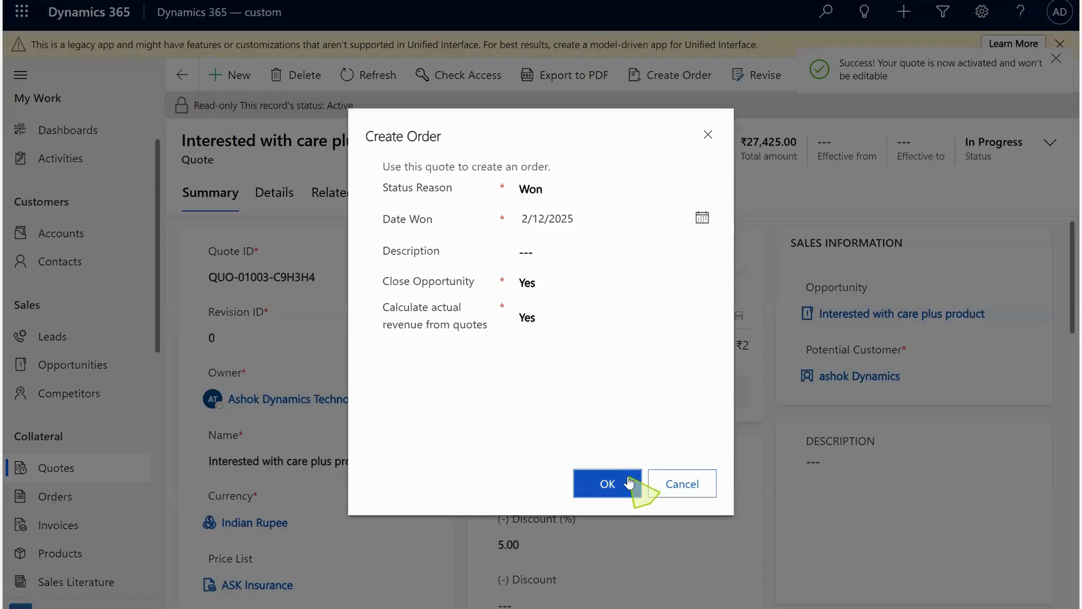
click(629, 481)
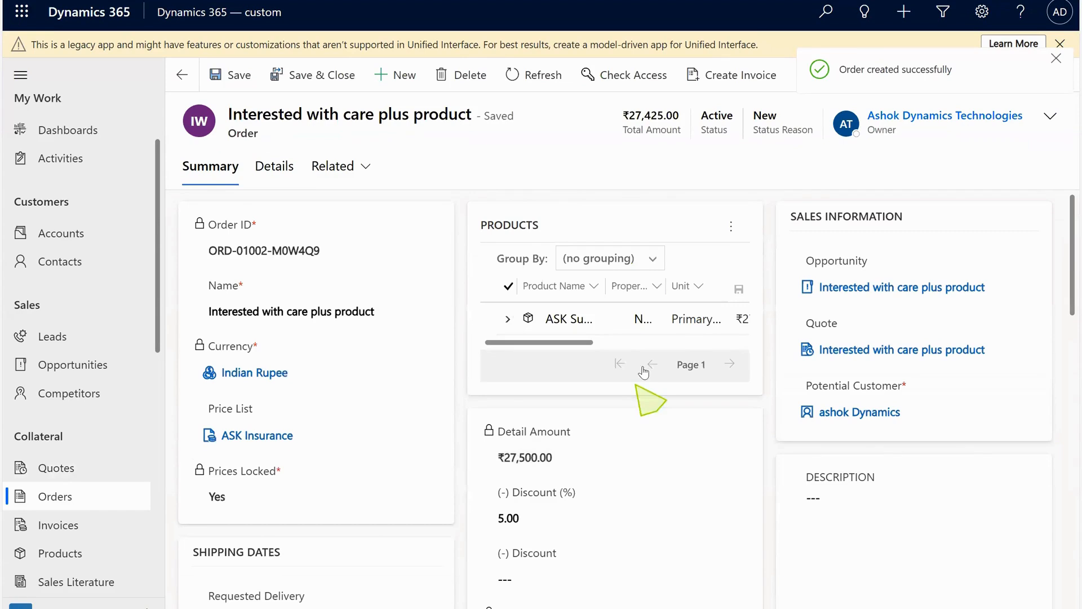
click(1056, 59)
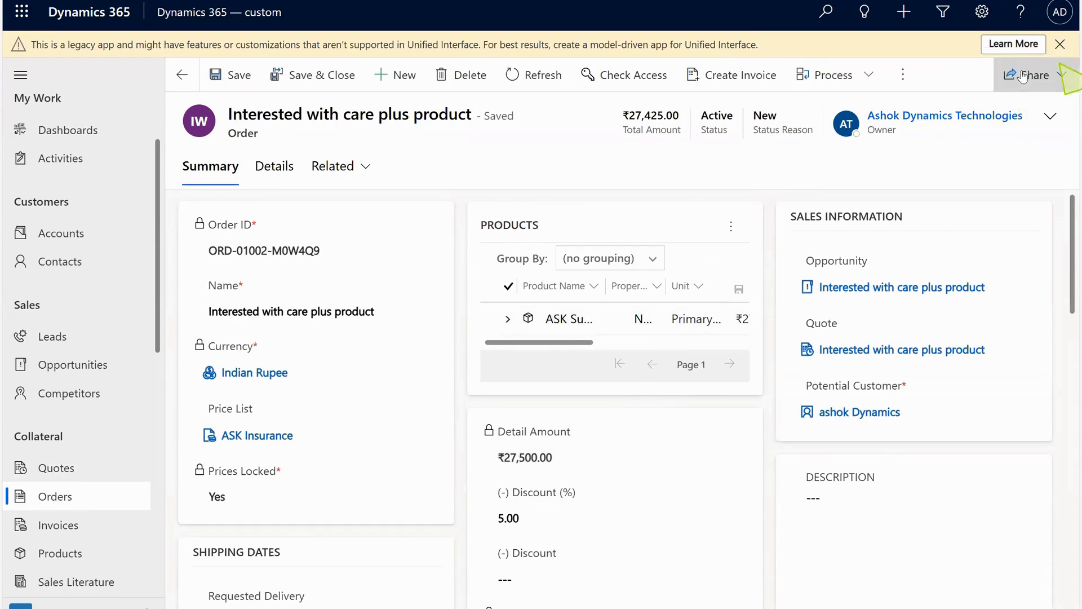
Create an invoice from the order and mark it paid with status reason Complete.
click(735, 72)
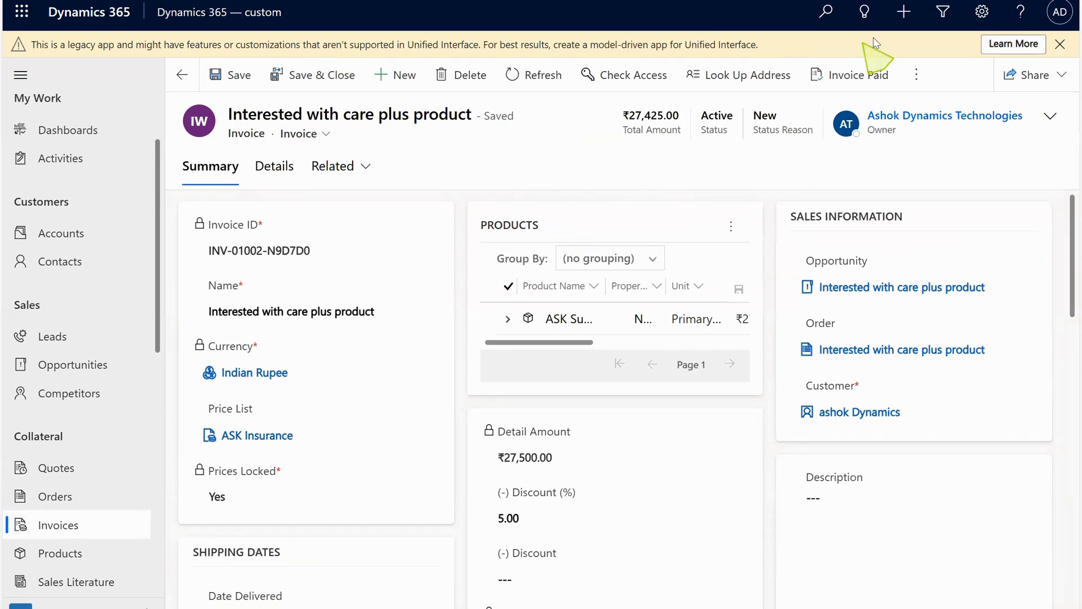
click(873, 78)
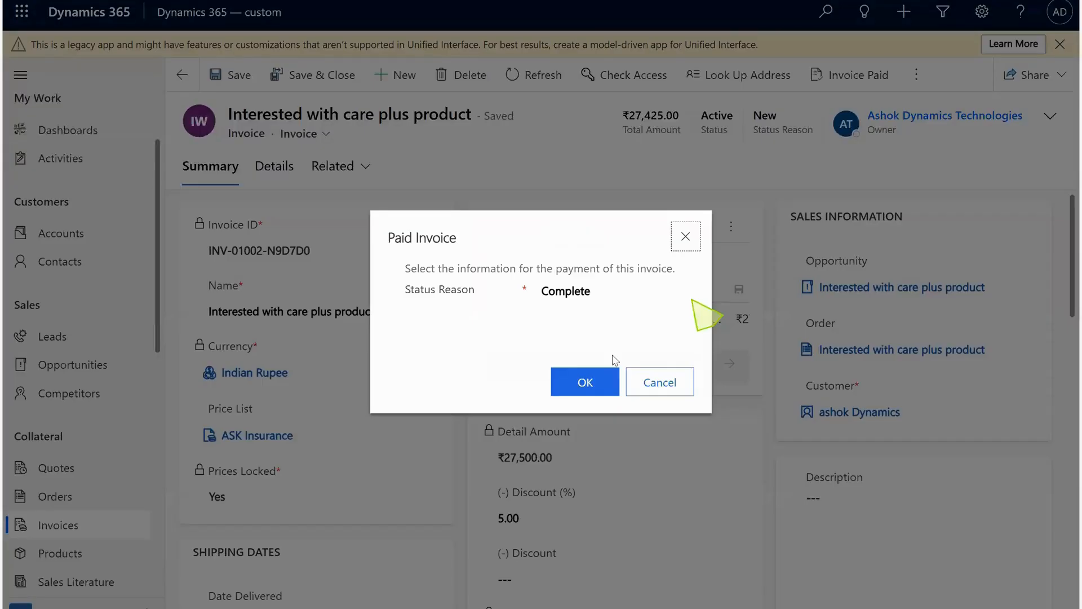
click(601, 379)
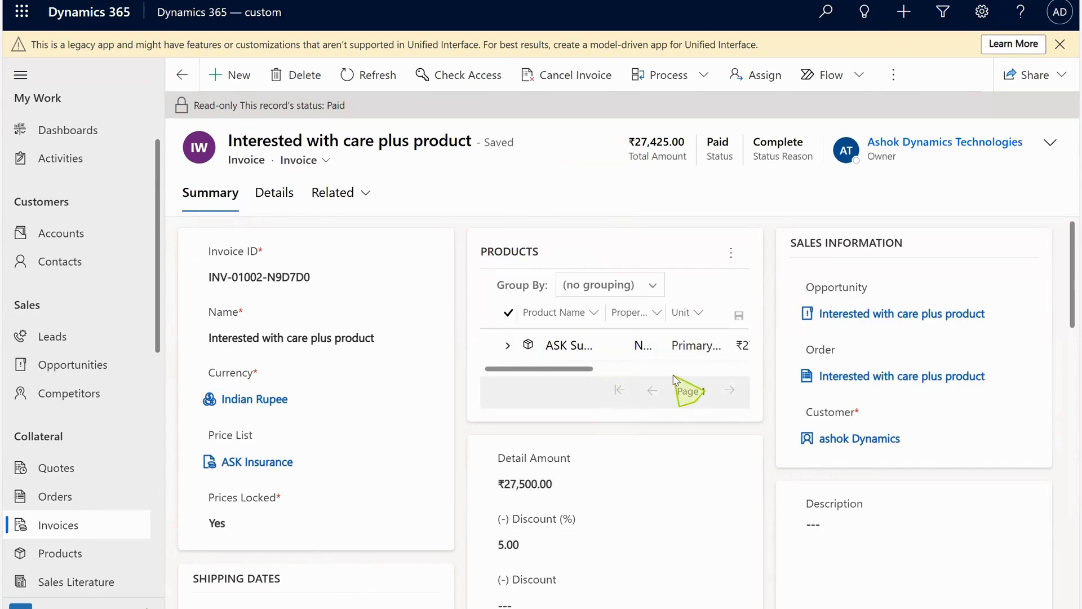
Switch to Gmail, refresh the inbox and open the Care Super Plus payment confirmation email.
mouse_move(584, 608)
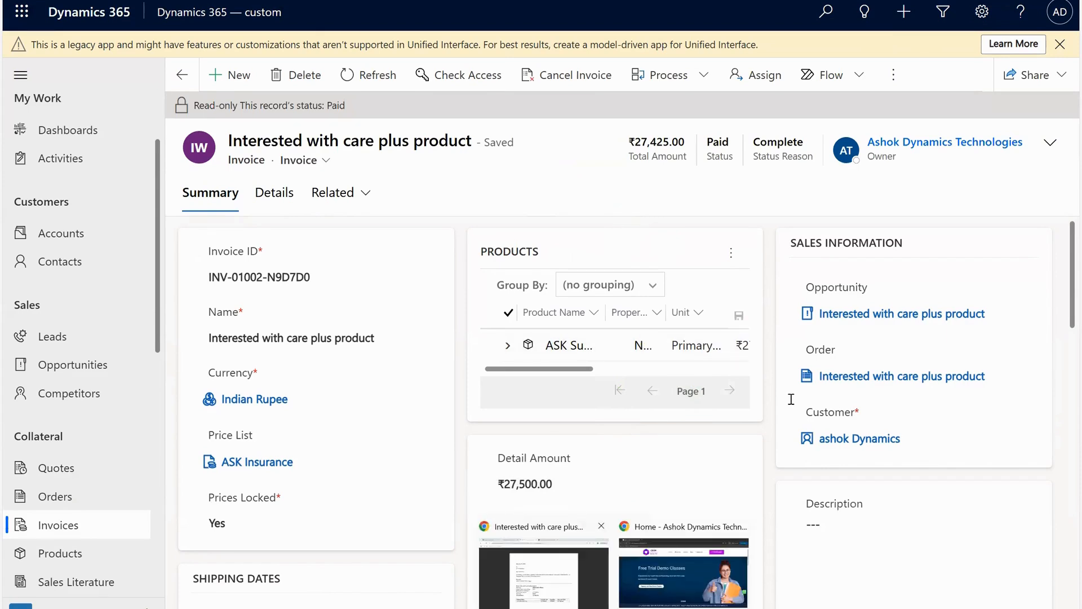
click(544, 574)
click(226, 114)
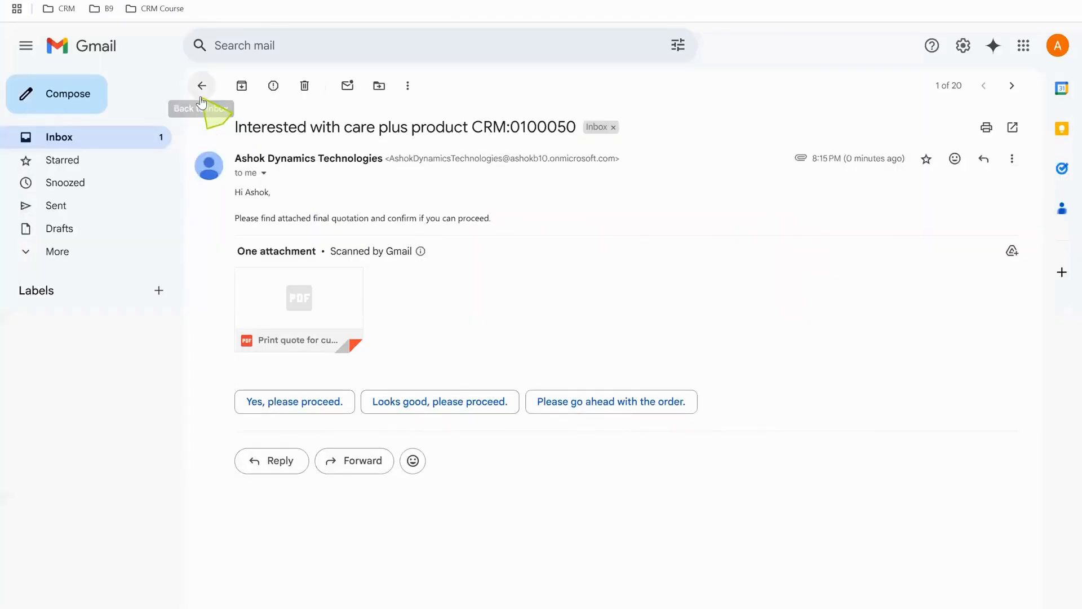
click(200, 96)
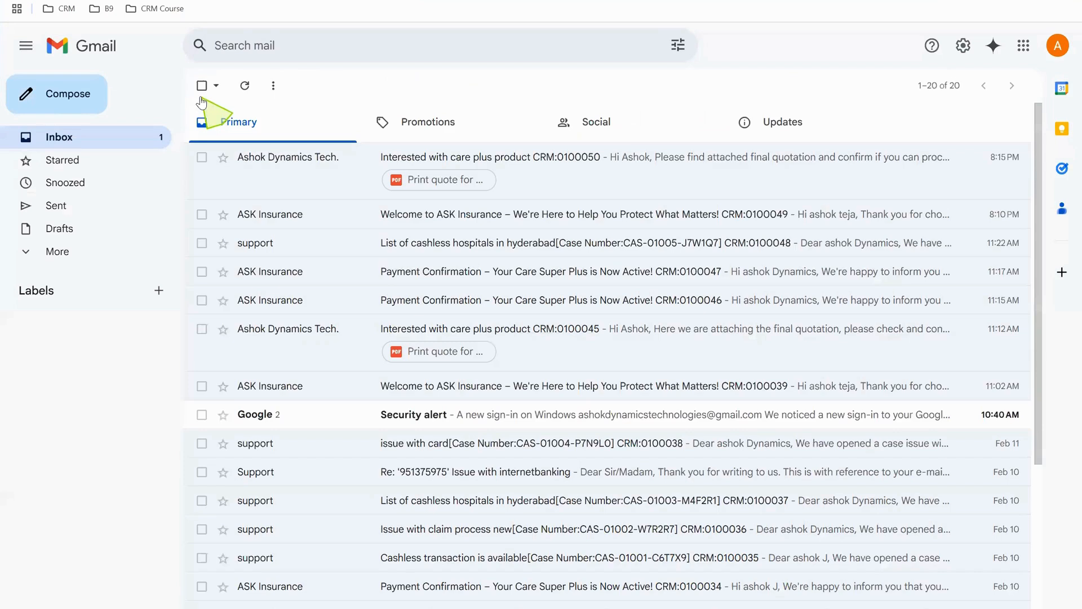
click(245, 87)
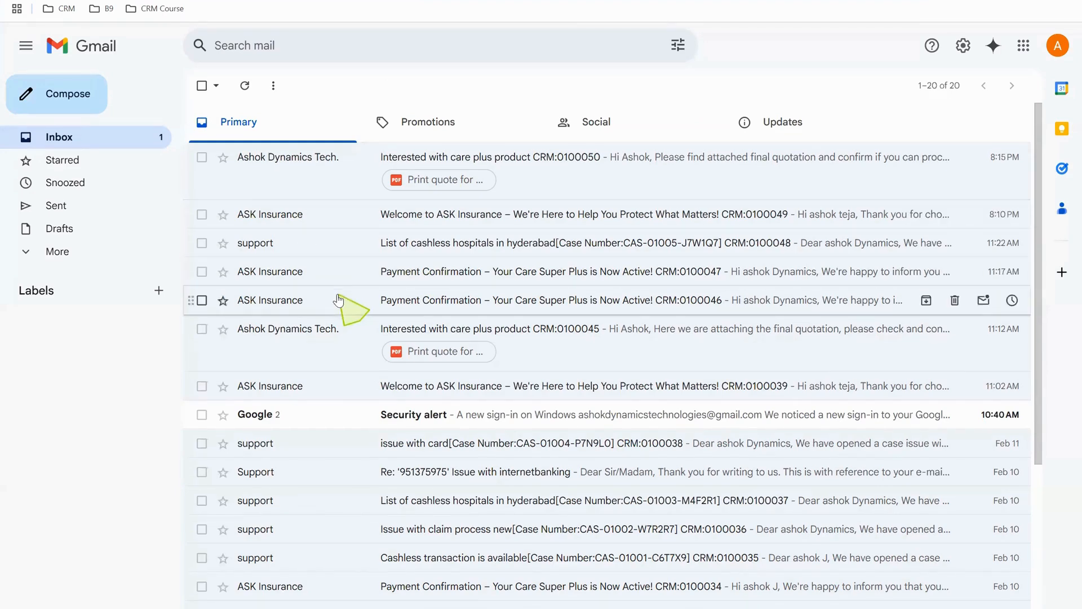
click(338, 274)
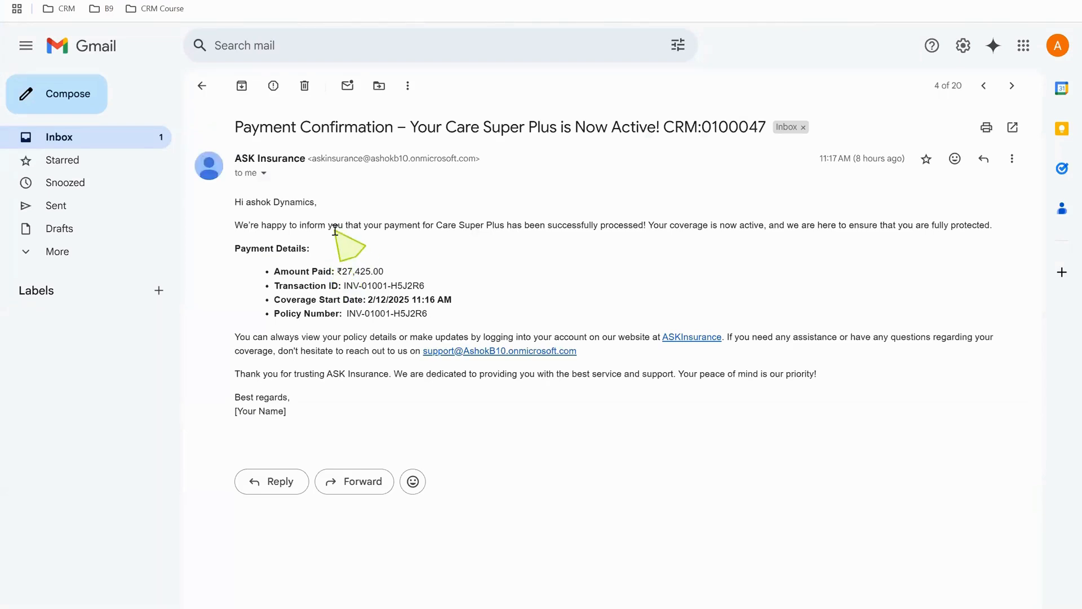
Highlight the payment details and the support address in the payment confirmation email.
drag(272, 202, 387, 273)
drag(526, 336, 556, 362)
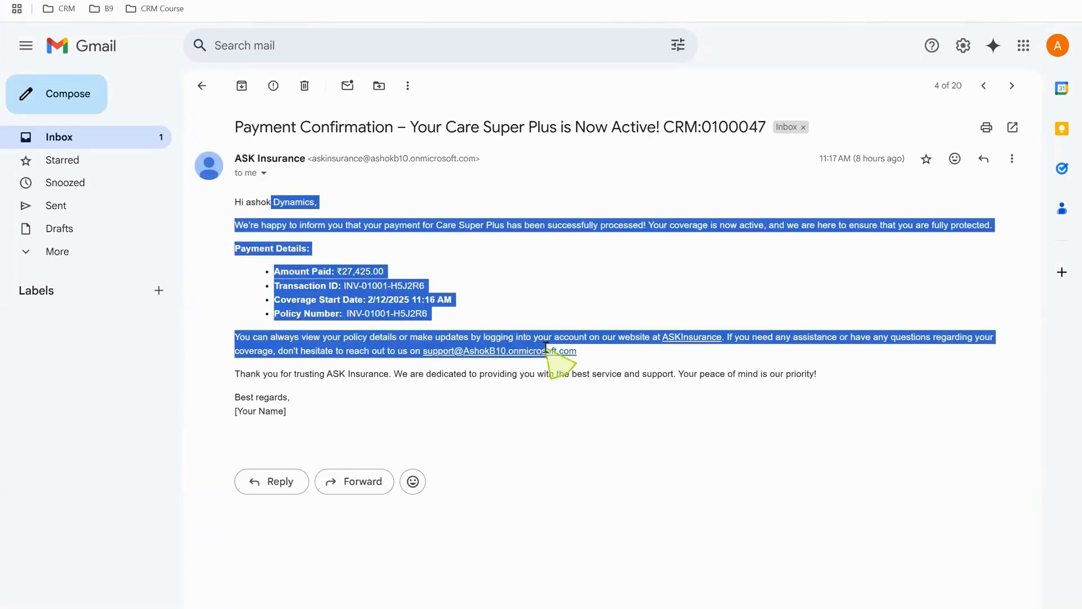
click(527, 309)
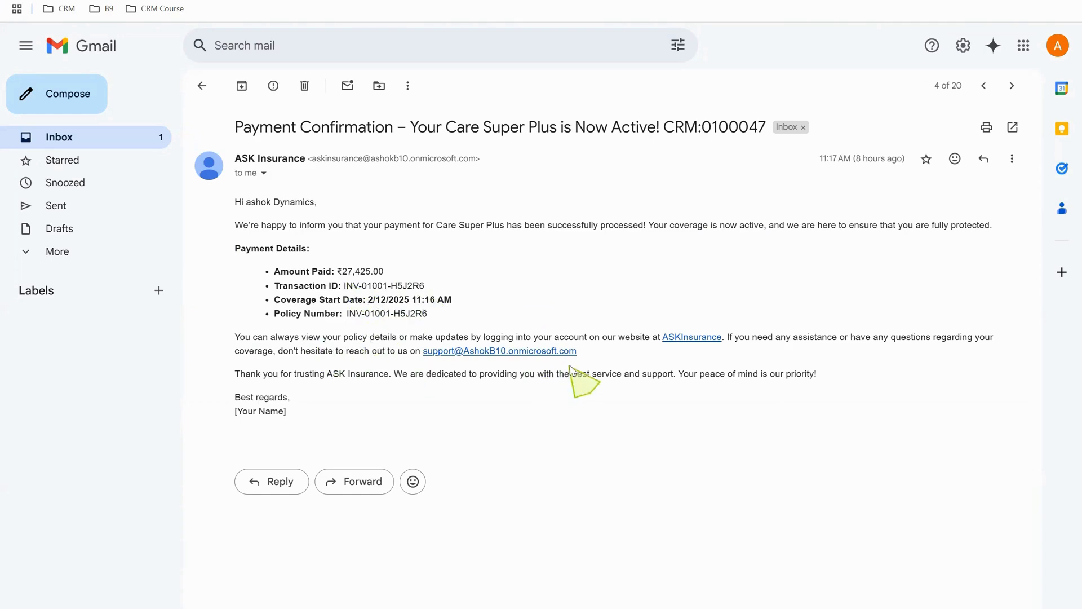
drag(583, 362, 427, 349)
click(561, 422)
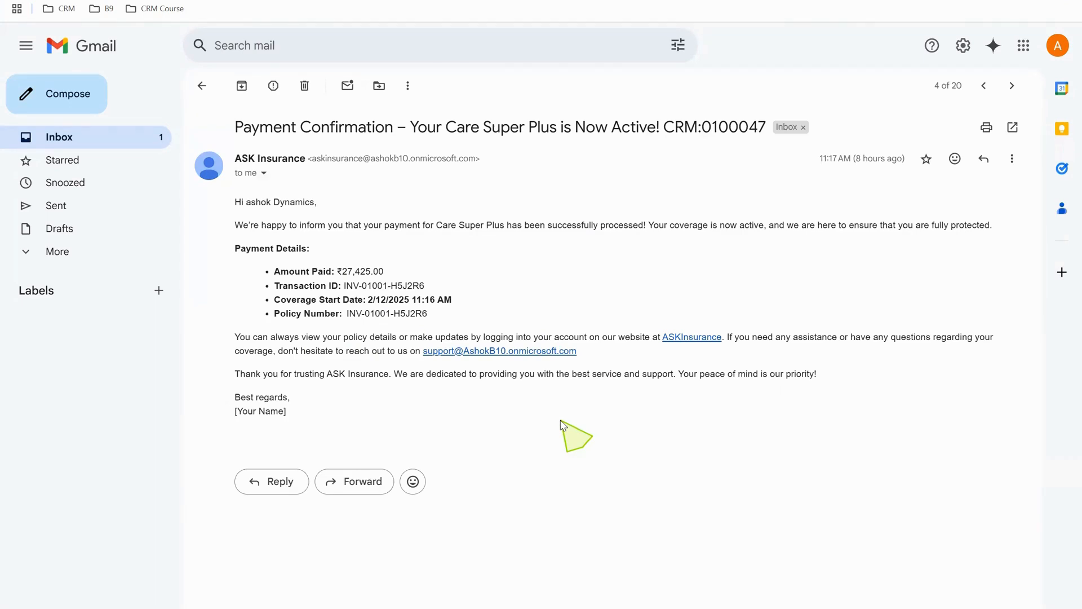
drag(577, 350, 421, 352)
key(ctrl+c)
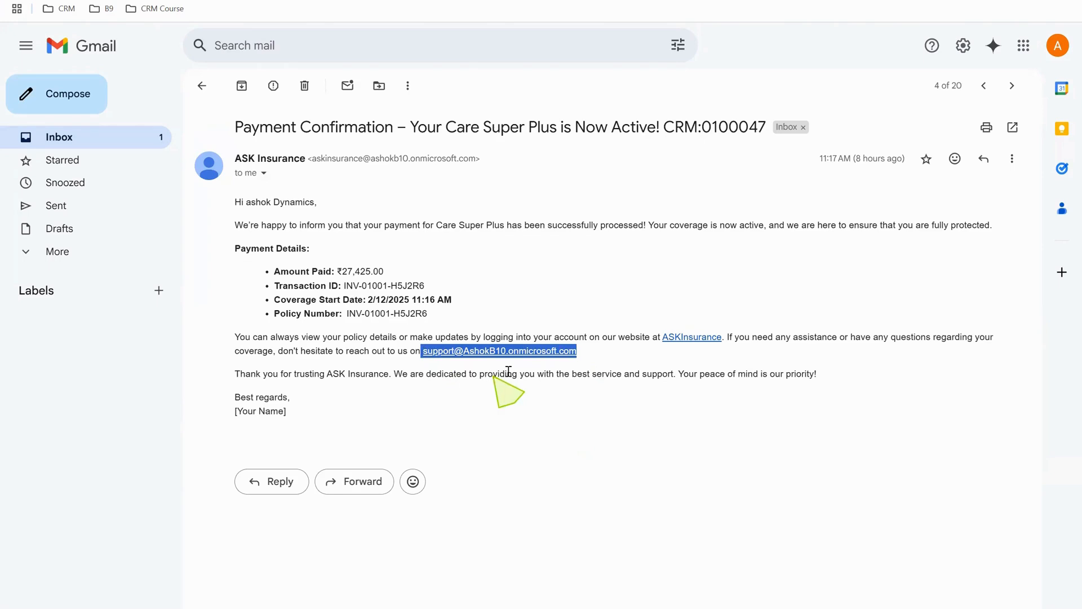
Start a new email in Gmail addressed to the copied support address.
click(594, 357)
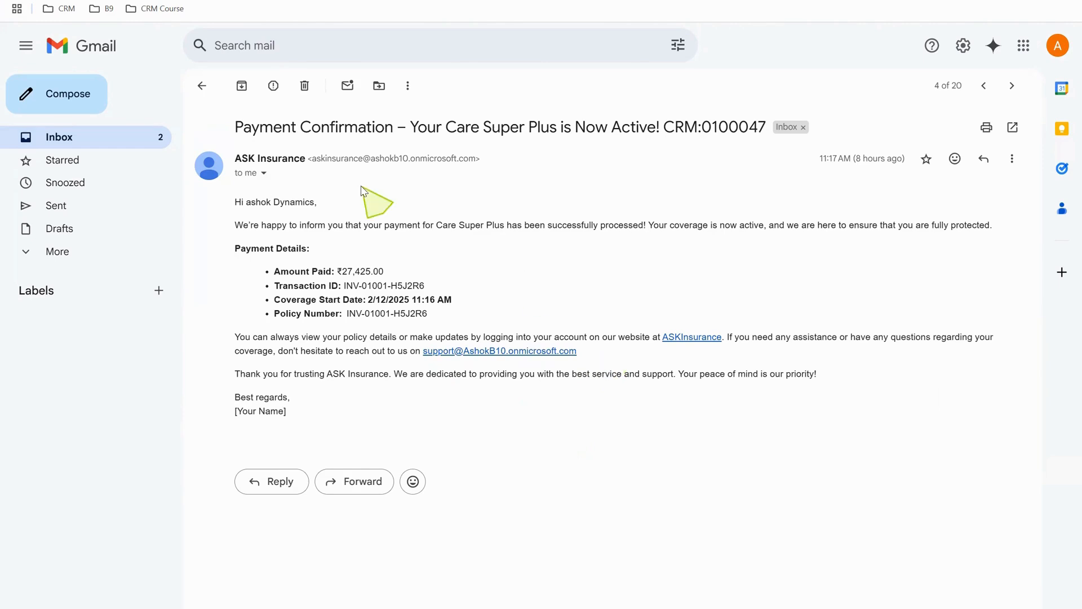
click(159, 141)
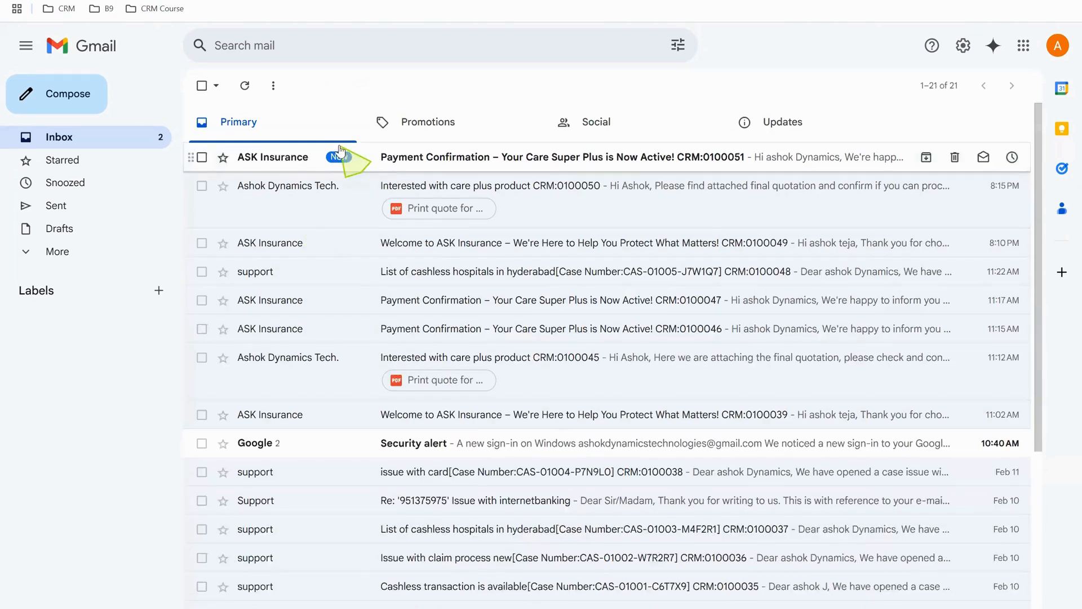
click(92, 96)
key(ctrl+v)
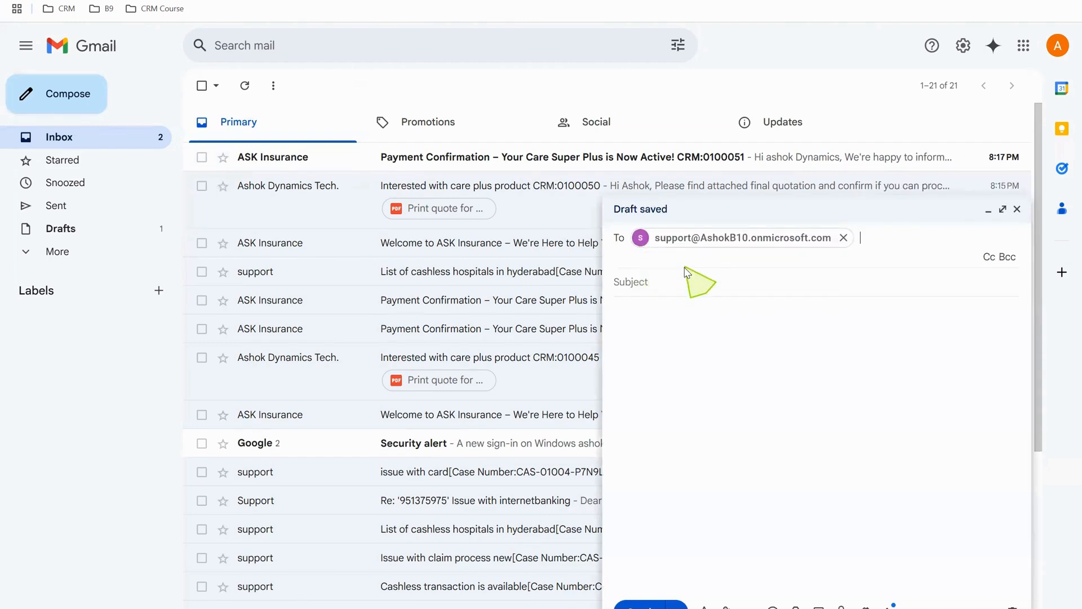
Enter the subject "Cashless hospitals list near JNTU".
click(686, 274)
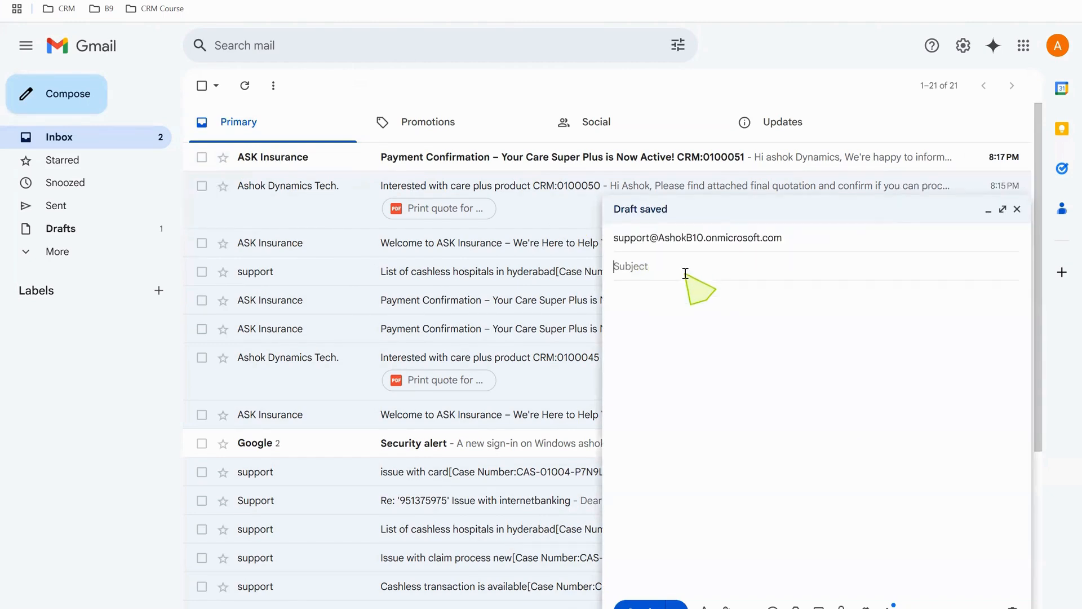
text(Show)
key(BackSpace)
key(BackSpace)
key(BackSpace)
key(BackSpace)
key(BackSpace)
text(LIst)
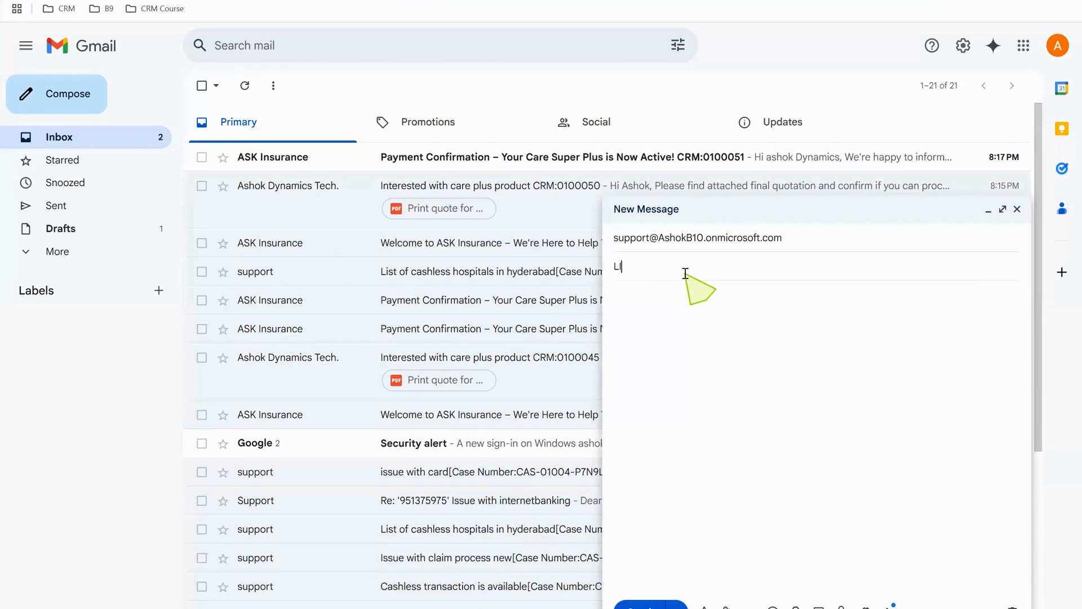
key(BackSpace)
text(Cashless hospitals list near JNTU)
key(Tab)
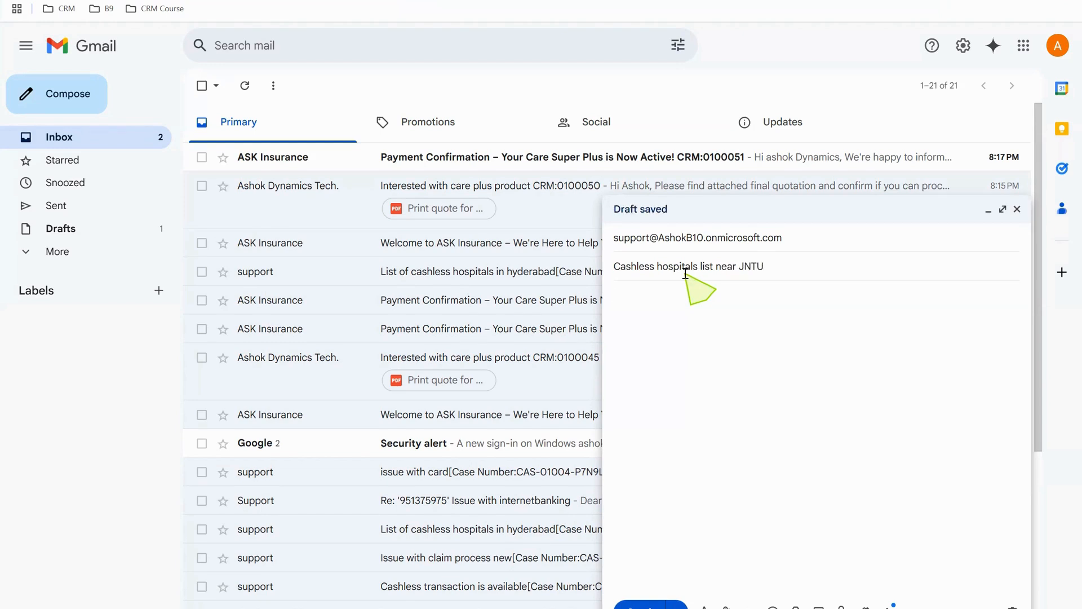
Write the body "Hi Team, Please send cashless hospitals list near JNTU" and send the email.
text(Hi Team,)
key(Return)
text(Please send cahsl)
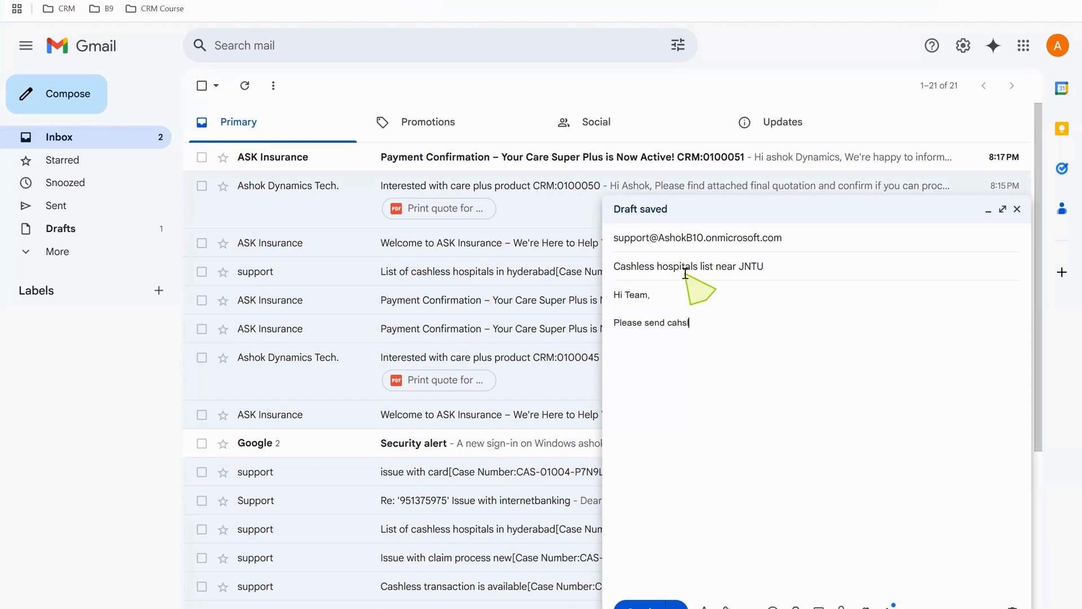
key(BackSpace)
key(BackSpace)
key(BackSpace)
text(shles)
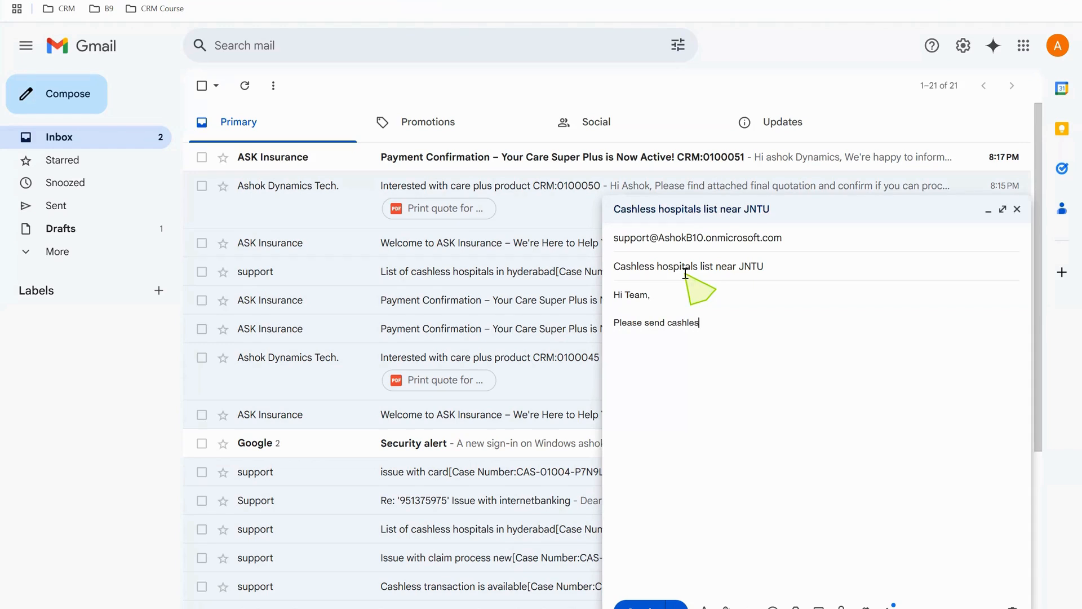
text(s hospitals list near JNTU)
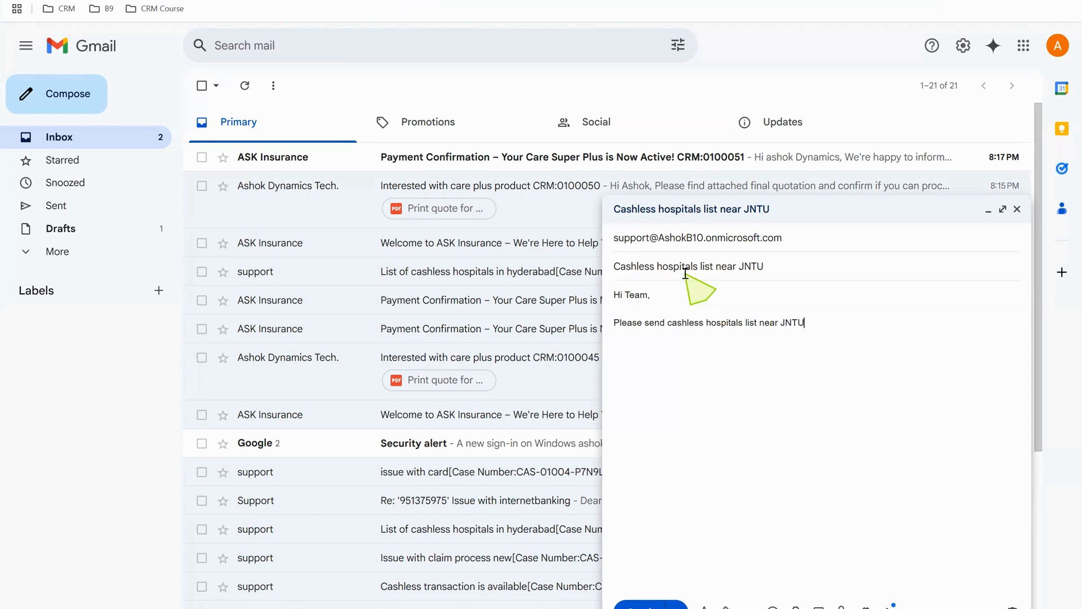
click(648, 604)
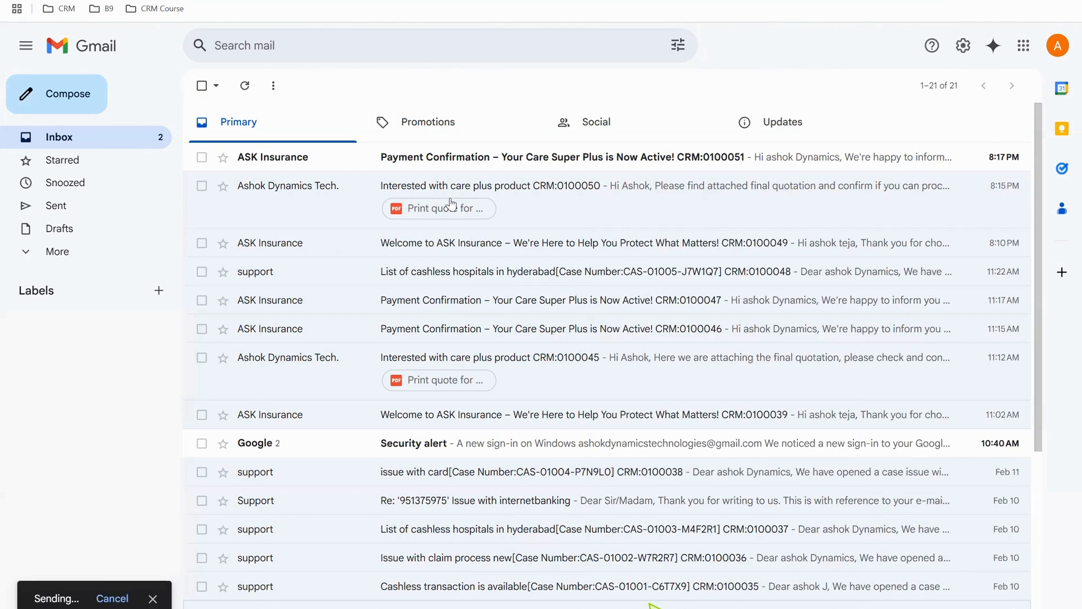
Refresh the inbox and open the newest payment confirmation email, then return to the inbox.
click(89, 142)
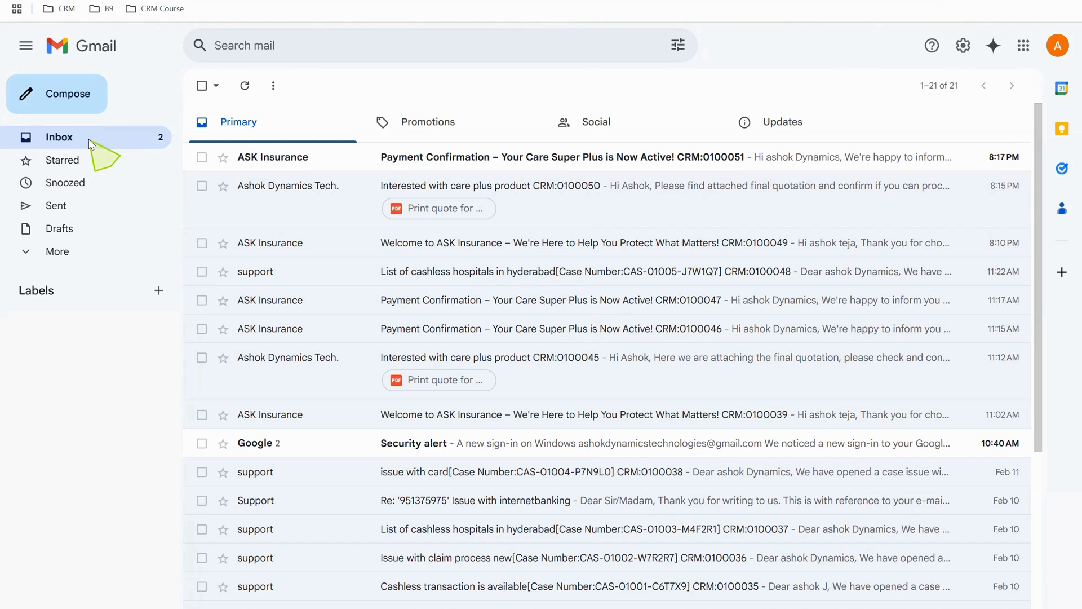
click(119, 139)
click(253, 90)
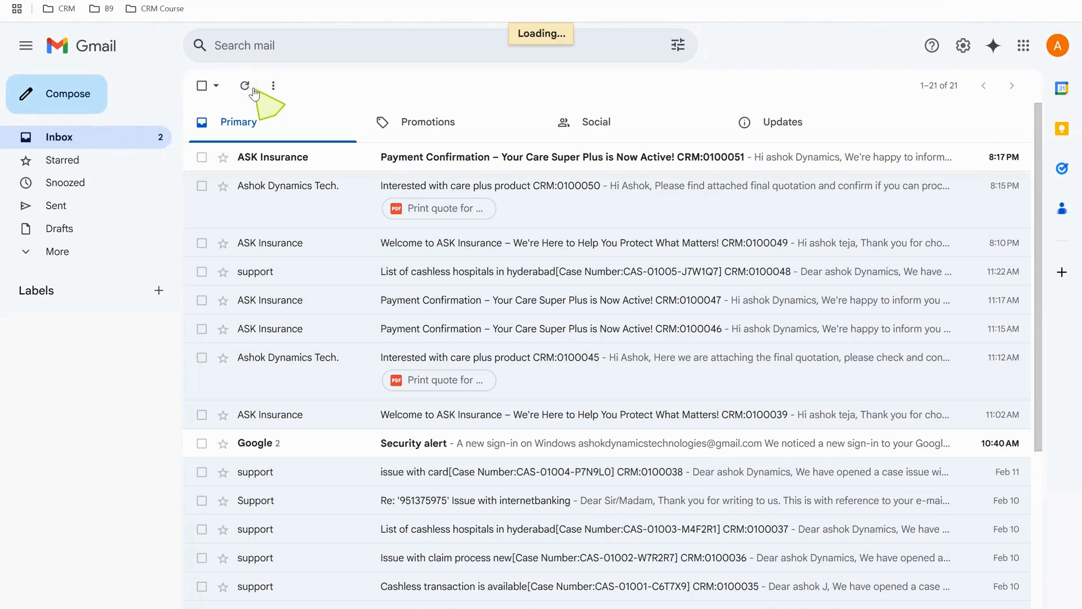
click(355, 160)
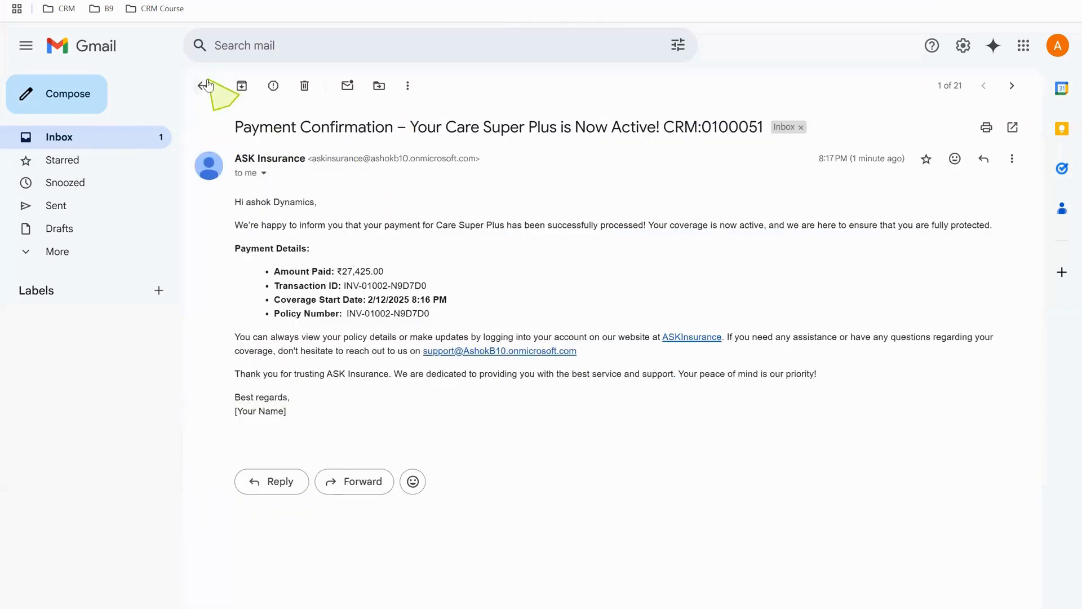
click(201, 86)
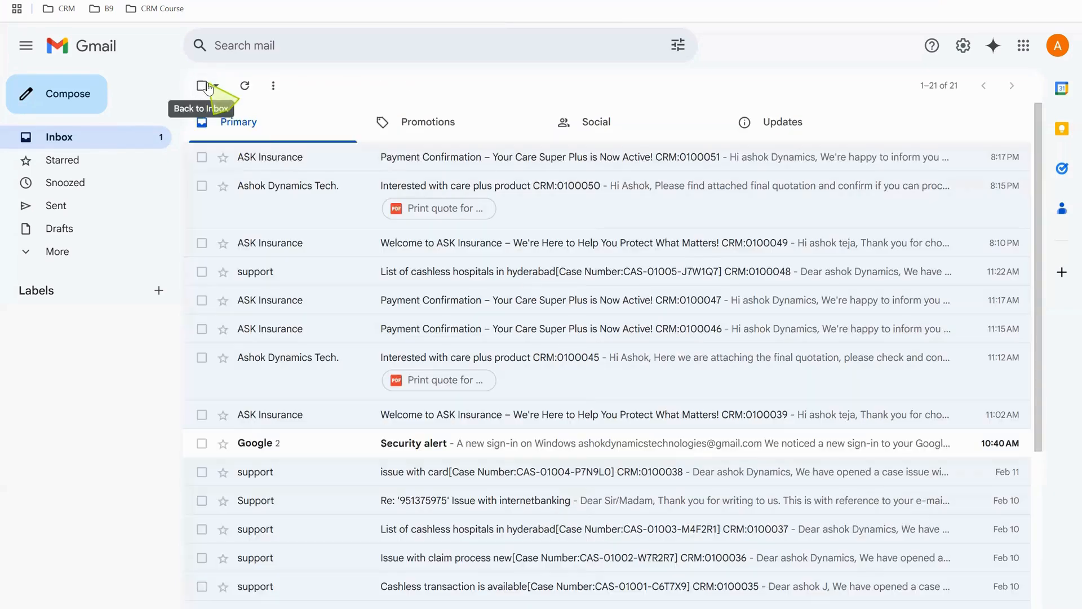
Switch to Dynamics 365, open the Cases list in the Service area and refresh it.
click(65, 0)
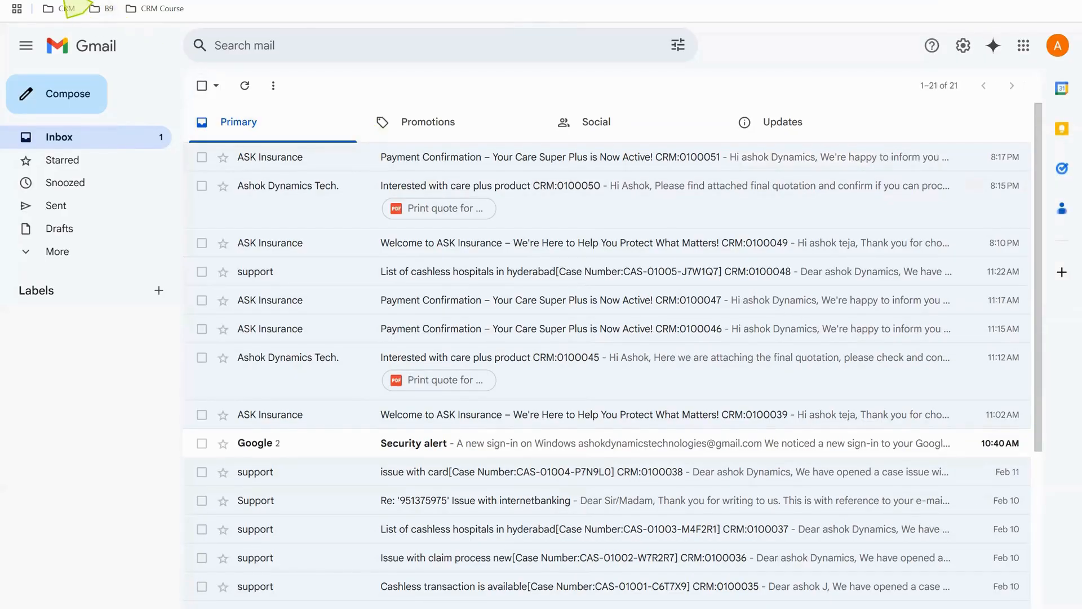
click(62, 0)
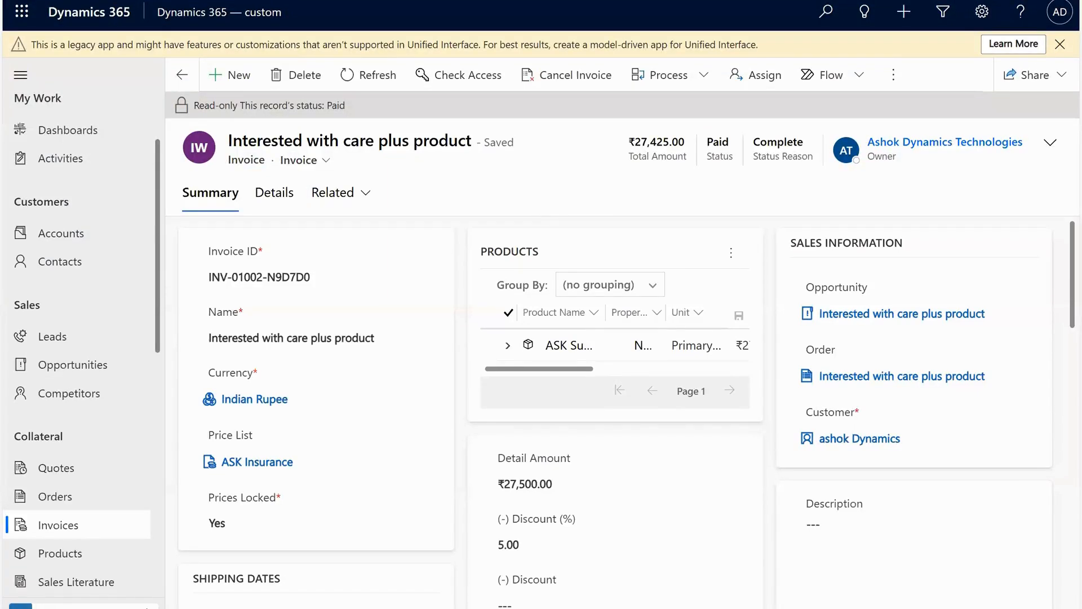
click(59, 606)
click(51, 479)
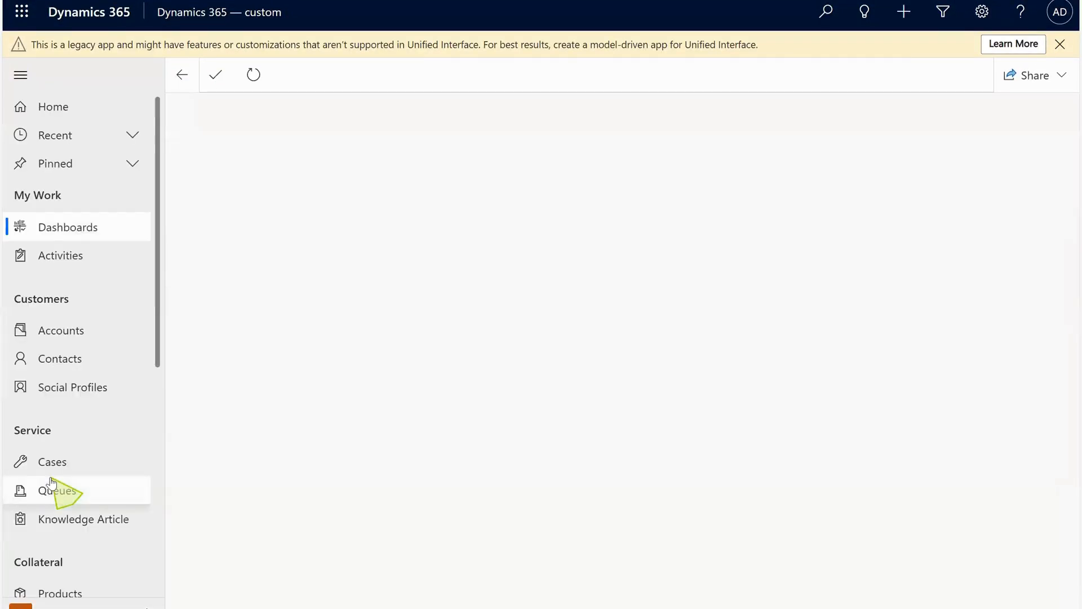
click(83, 464)
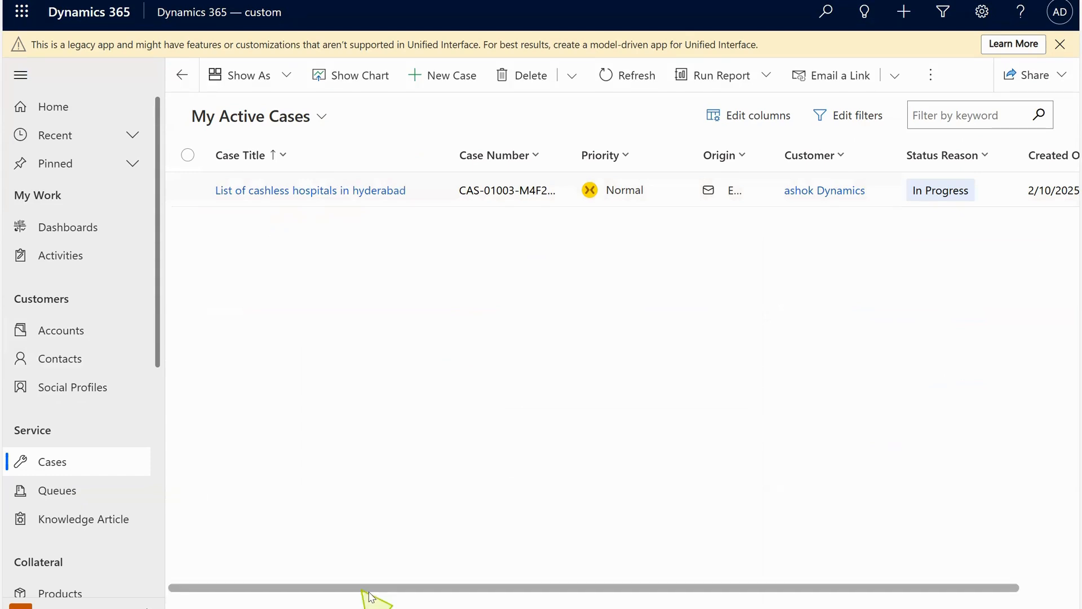
drag(375, 596, 799, 392)
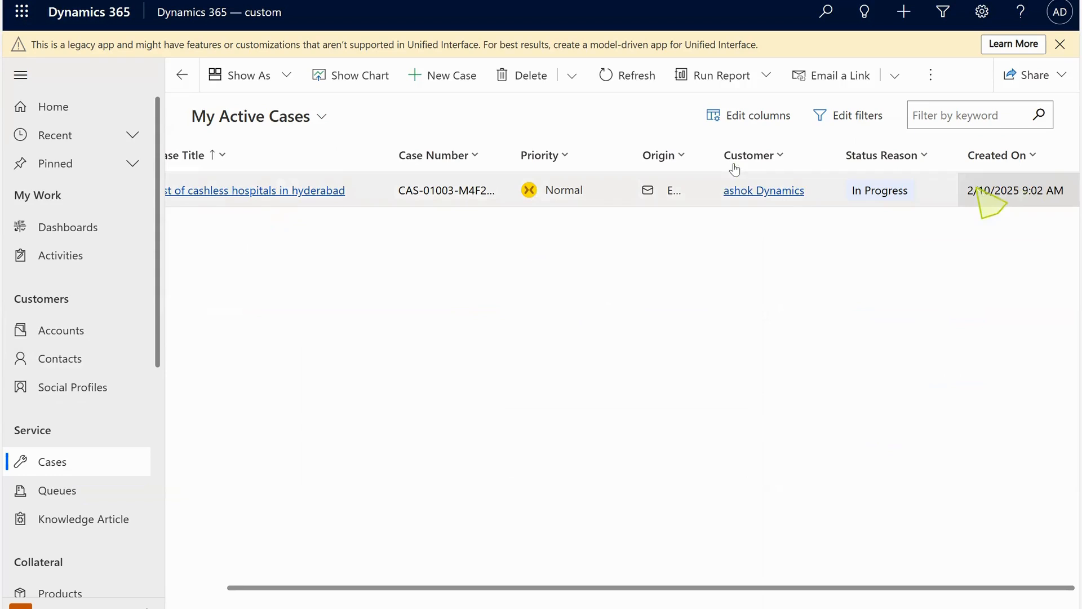
click(632, 78)
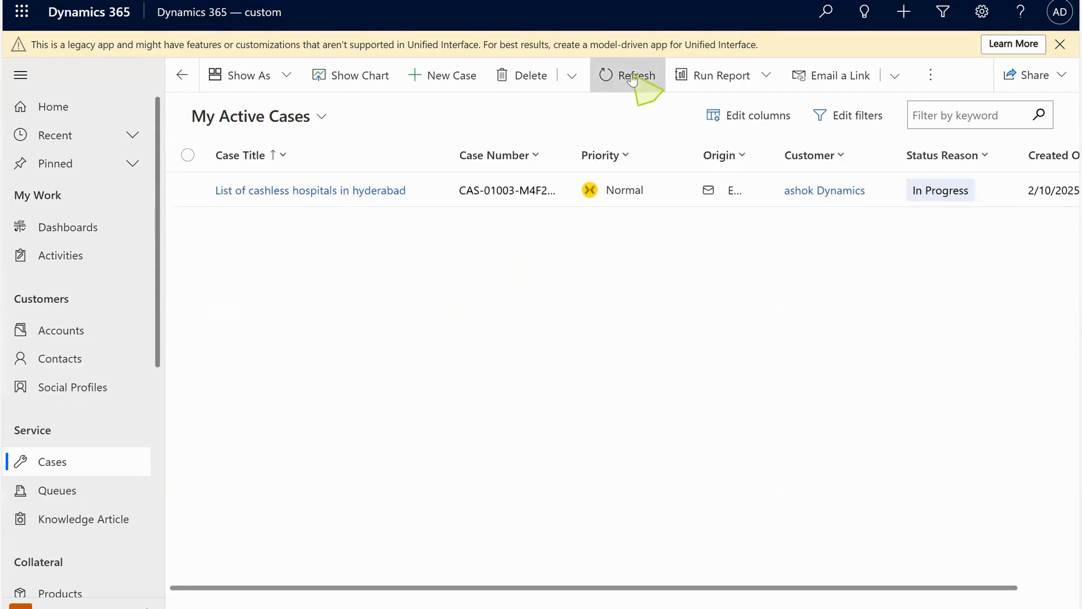
click(633, 79)
Switch the cases view to All Cases, refresh, and open the "Cashless hospitals list near JNTU" case.
click(302, 118)
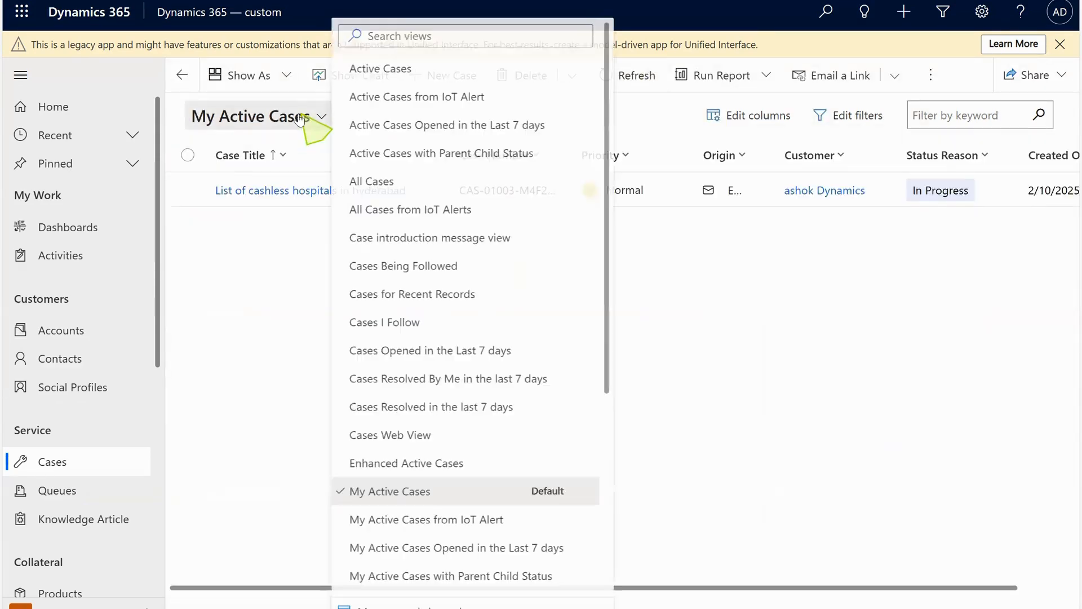
click(397, 180)
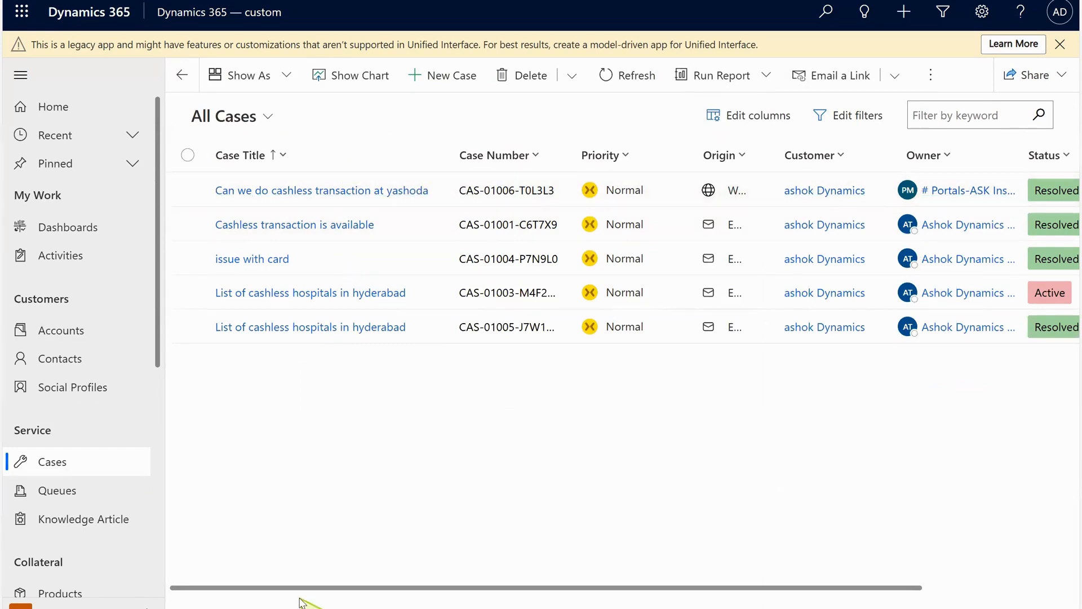
drag(297, 592, 603, 586)
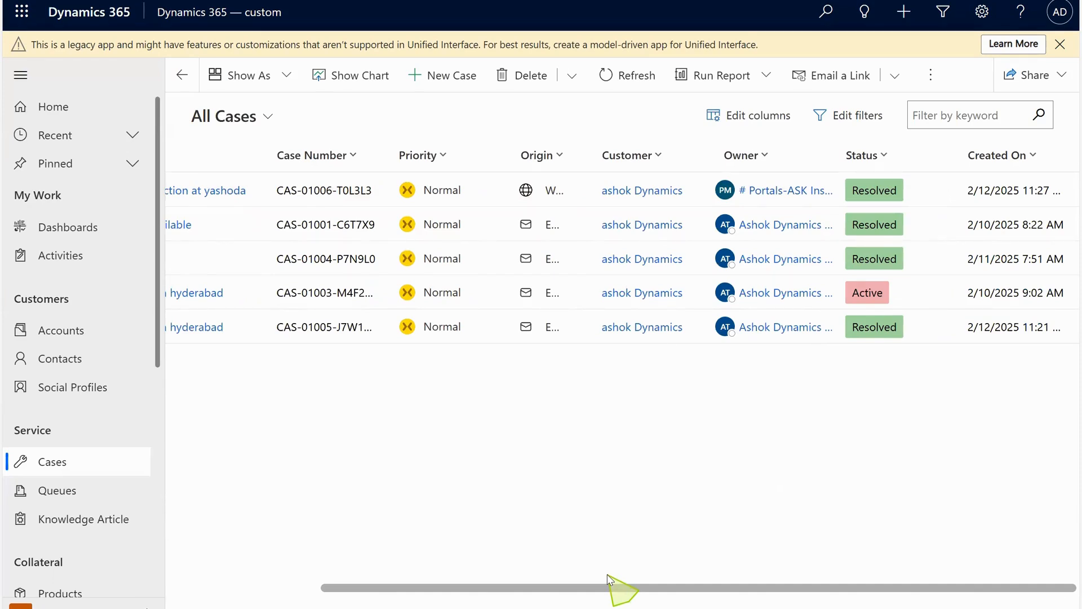
drag(608, 579, 237, 564)
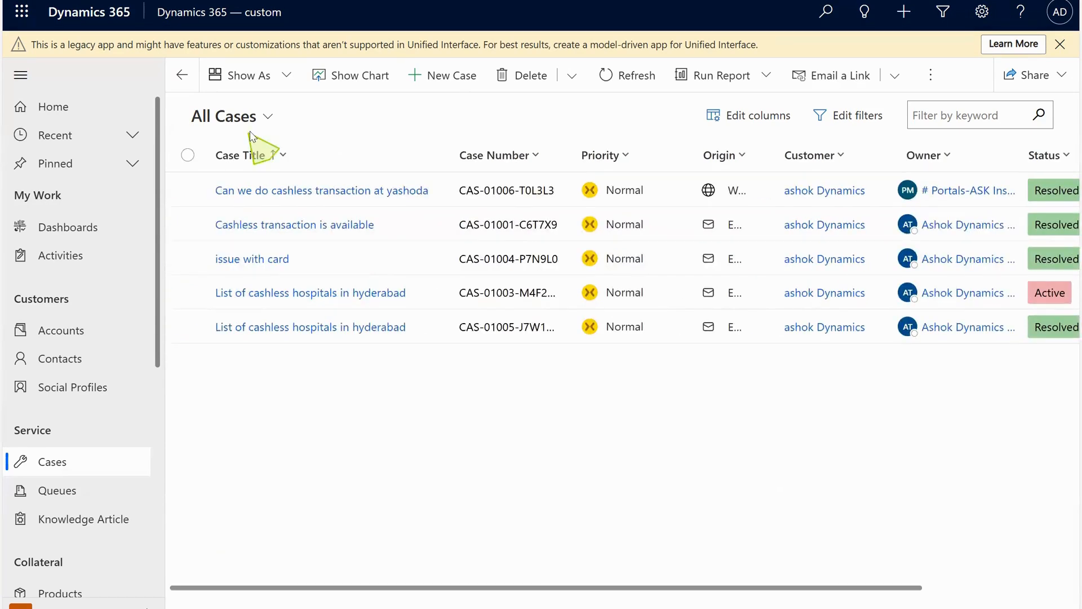
click(607, 80)
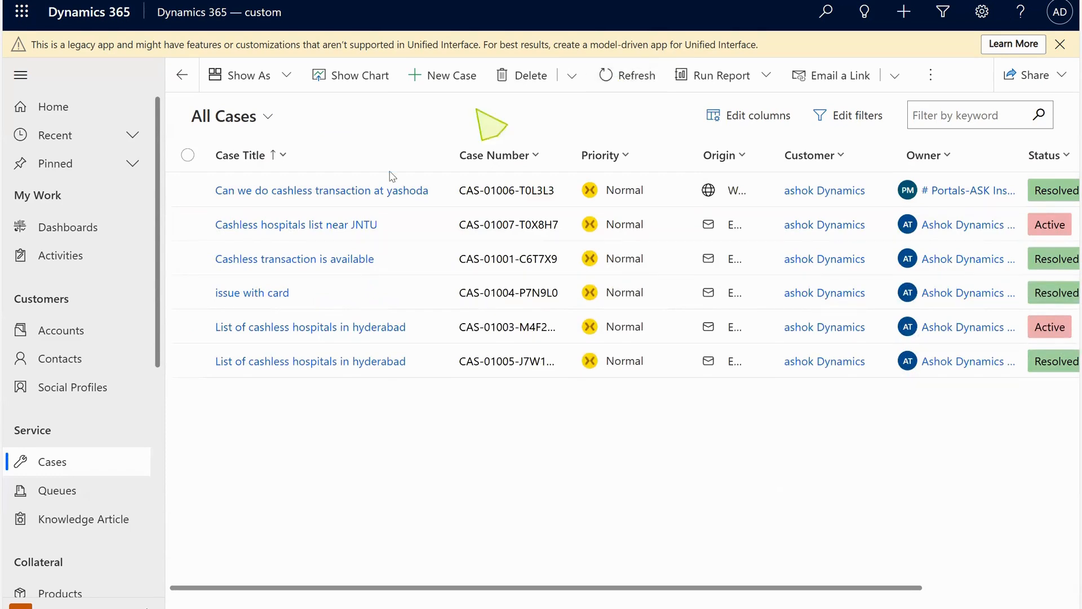
double_click(427, 217)
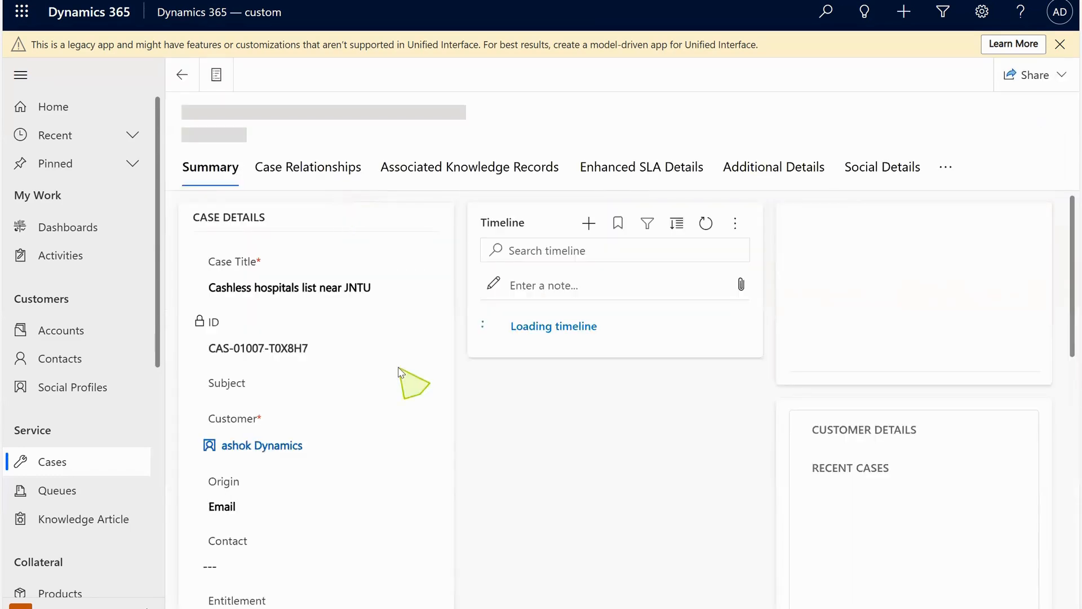
Switch to Gmail and open the new case acknowledgment email from support.
mouse_move(571, 598)
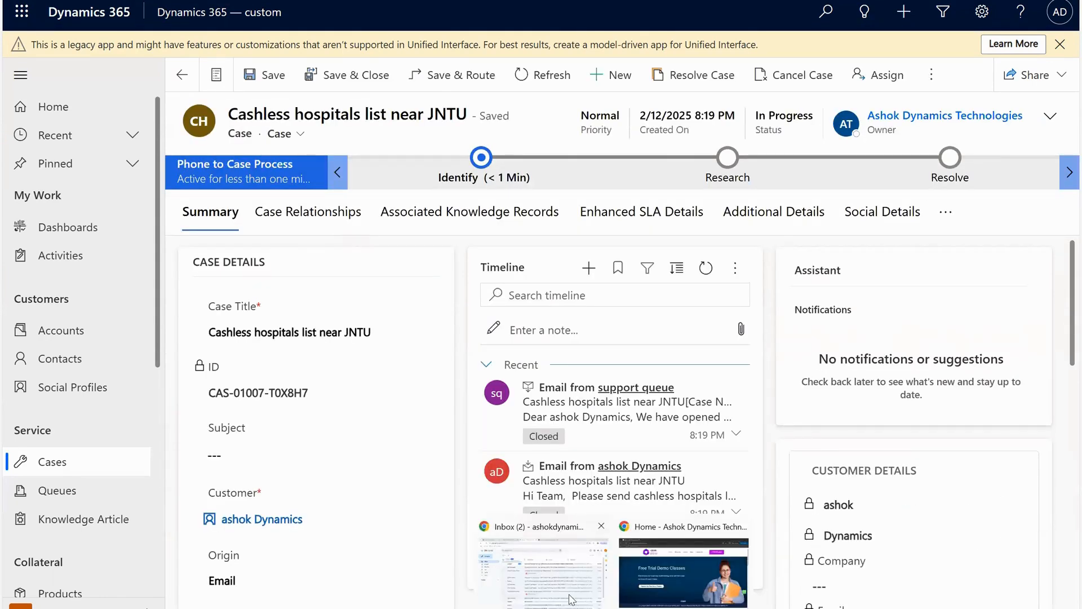
click(571, 599)
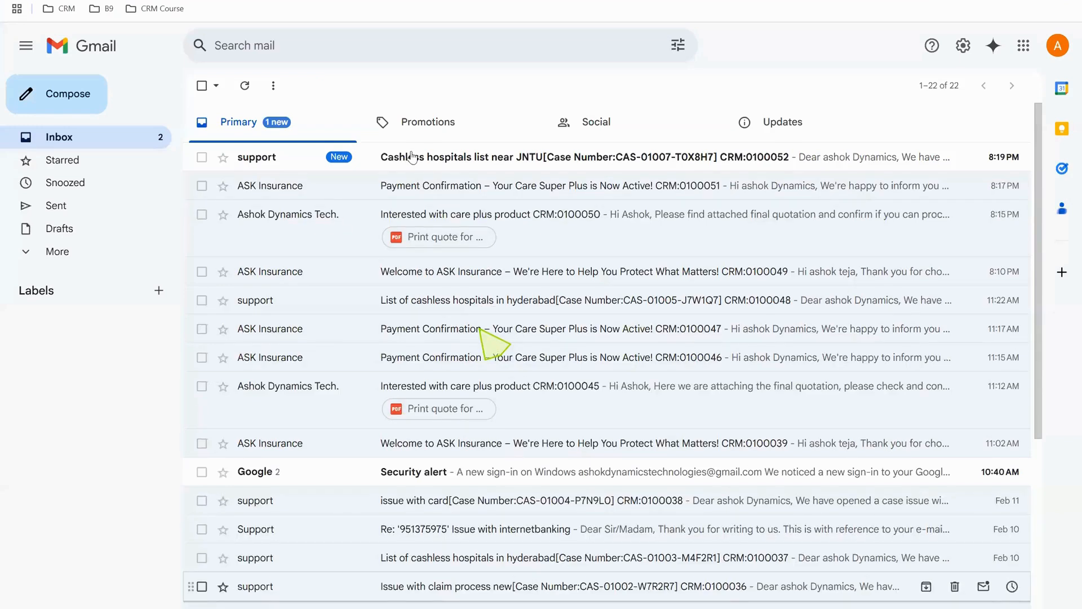
click(398, 169)
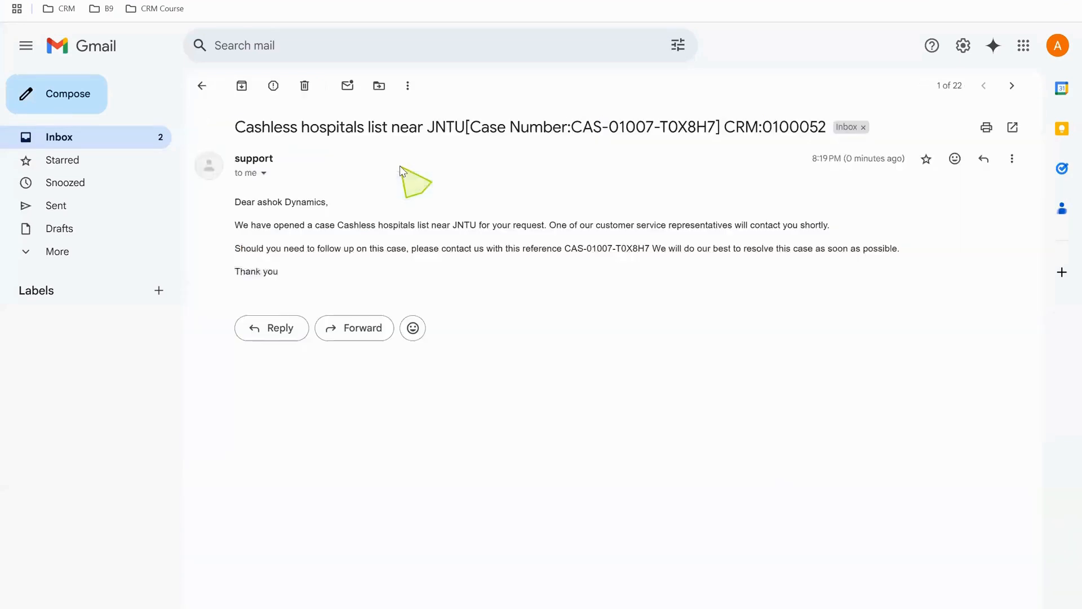
Highlight the case-opened message and the case reference number in the acknowledgment email.
drag(251, 225, 587, 242)
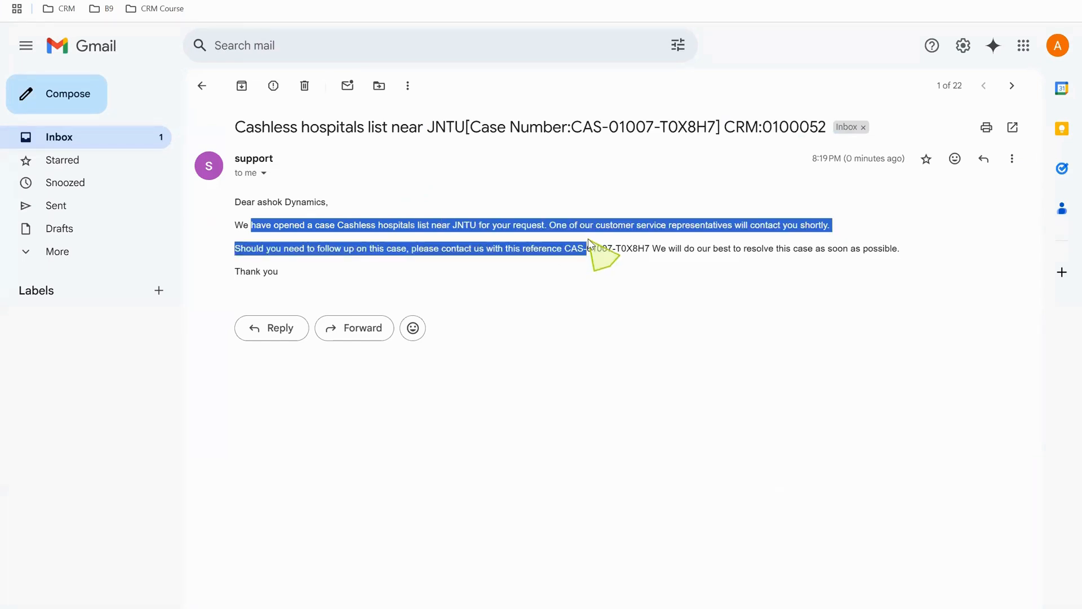
triple_click(604, 248)
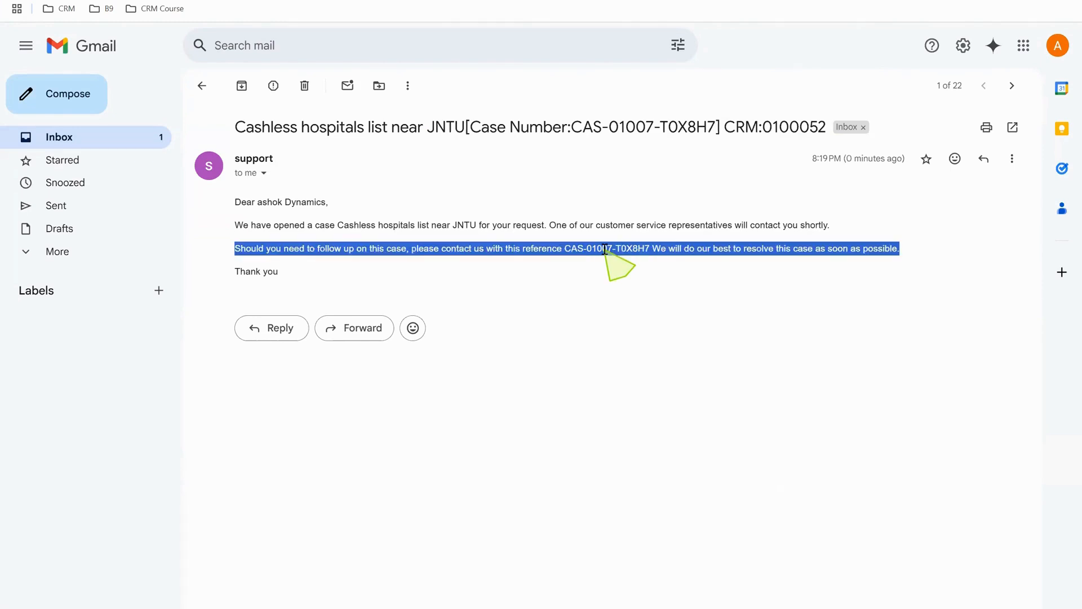
double_click(604, 249)
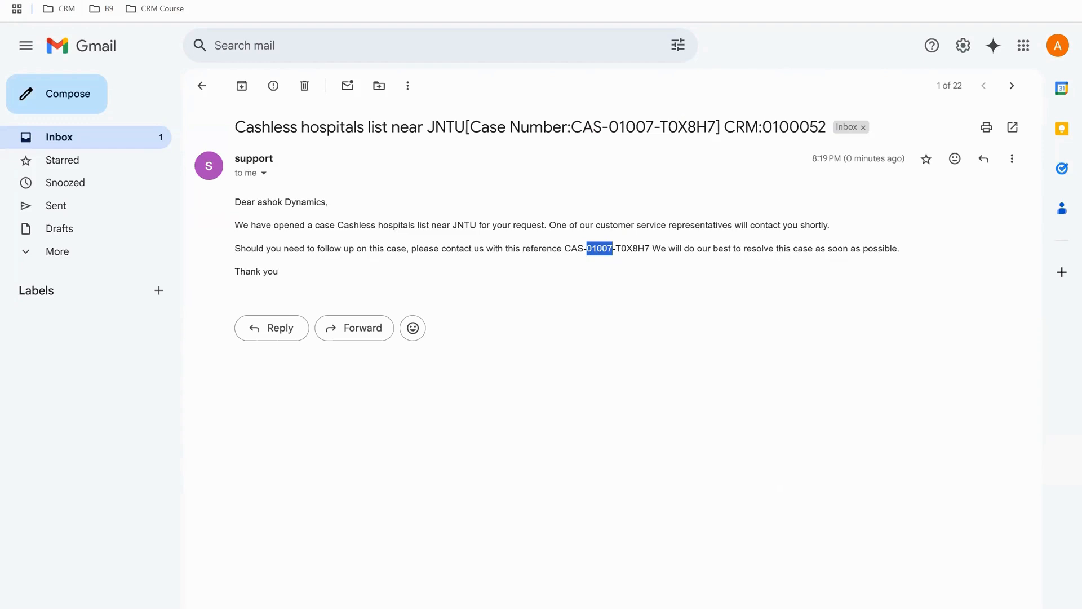
Return to Dynamics 365, reopen the "Cashless hospitals list near JNTU" case and view its Enhanced SLA Details.
key(alt+Tab)
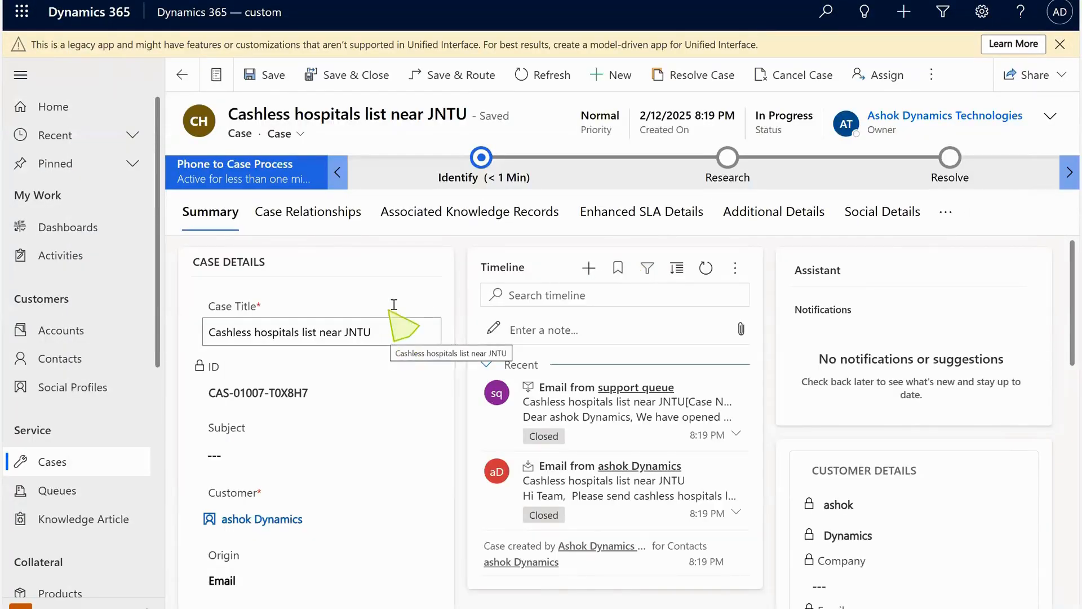
click(79, 475)
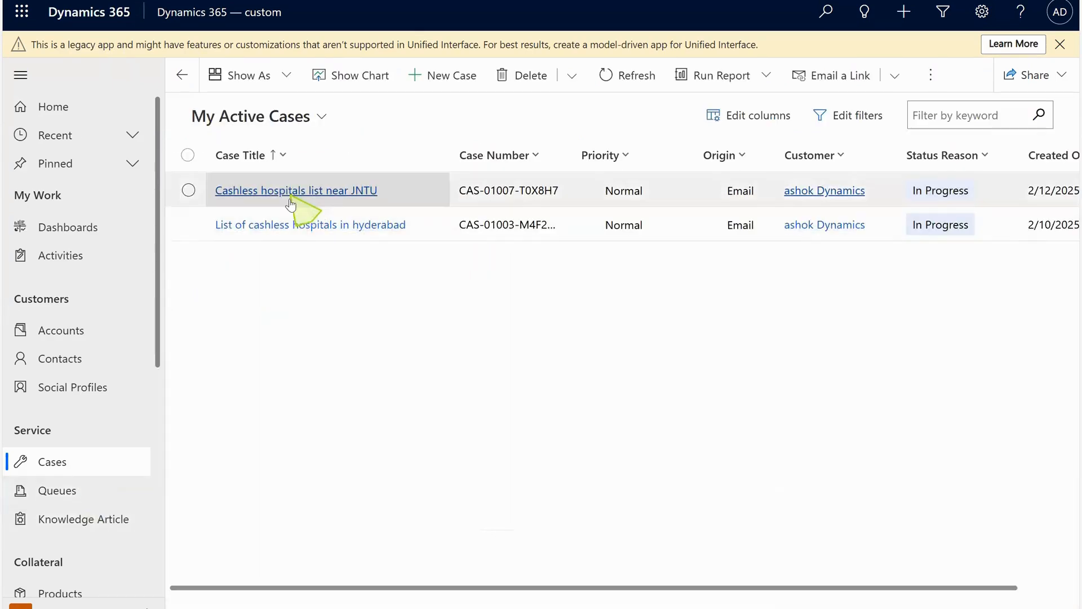
click(247, 151)
double_click(411, 194)
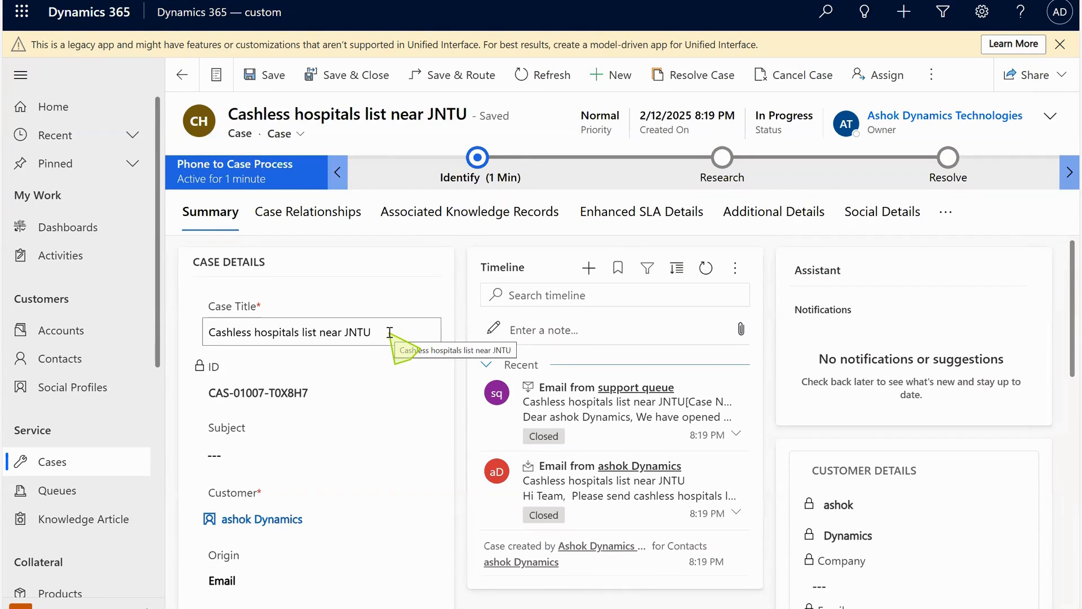
click(631, 217)
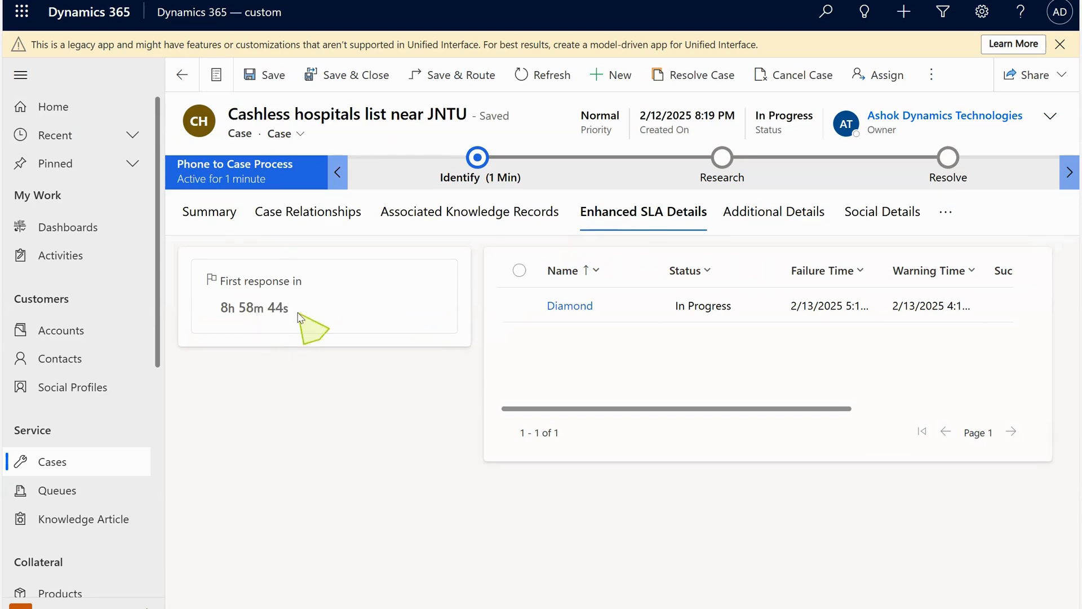
Switch the case to its Summary tab and open the timeline's new-activity options without adding one.
mouse_move(301, 317)
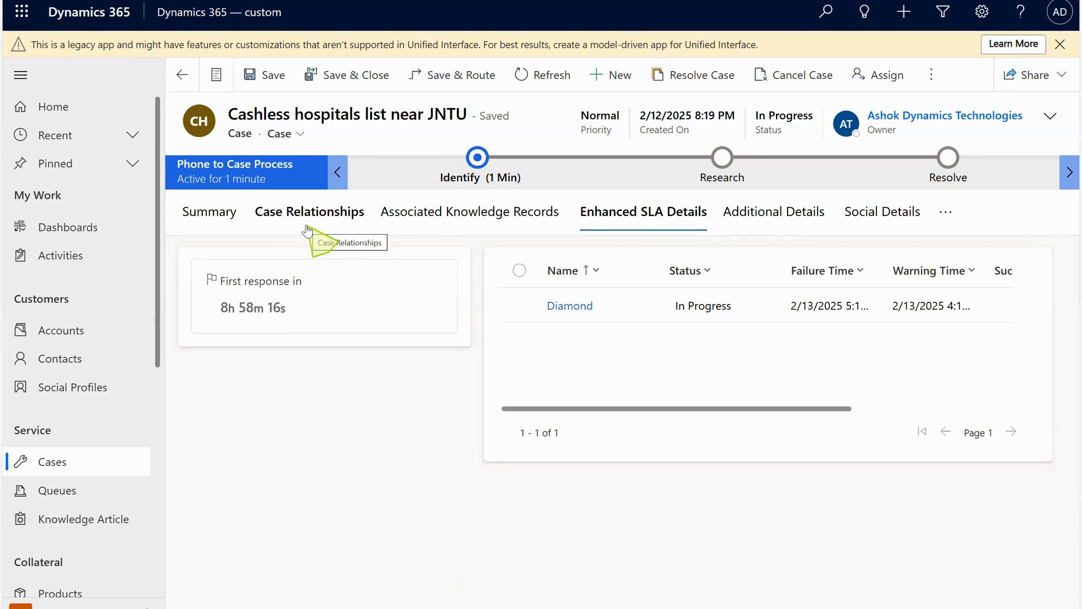
click(234, 224)
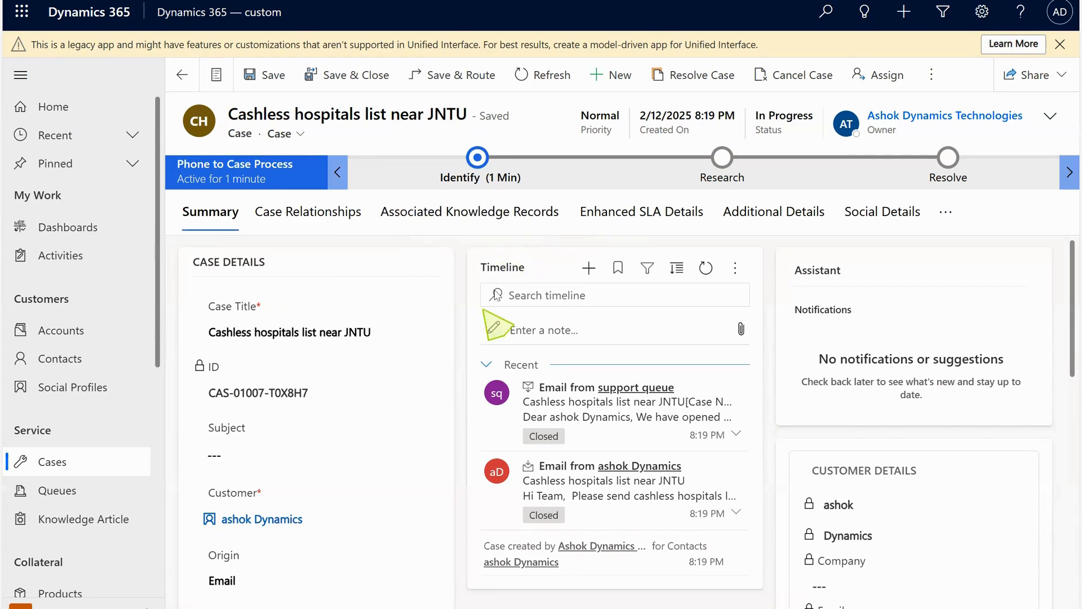
click(589, 267)
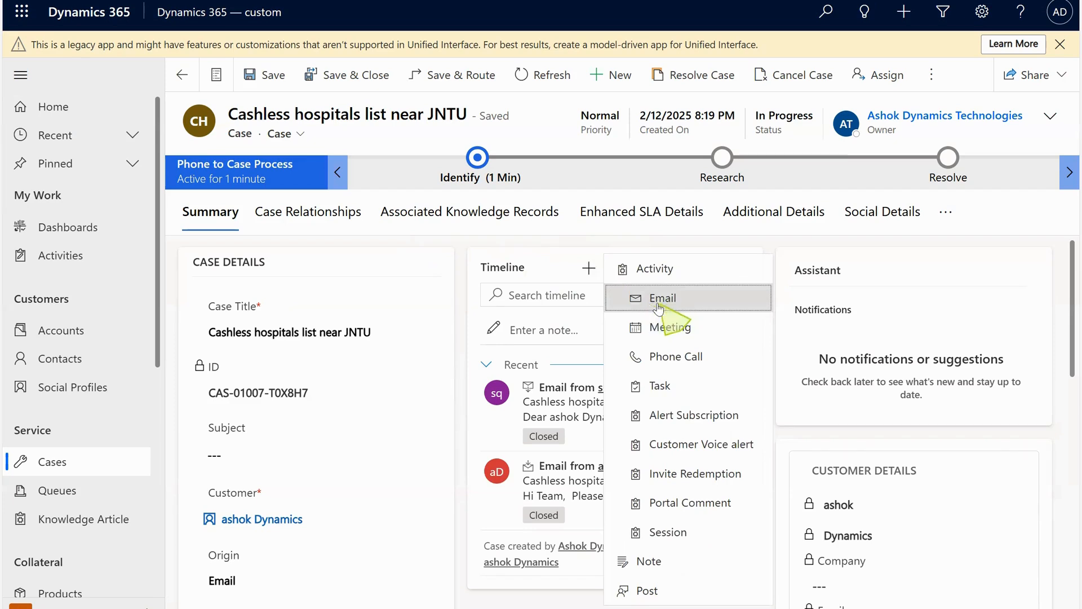
click(513, 250)
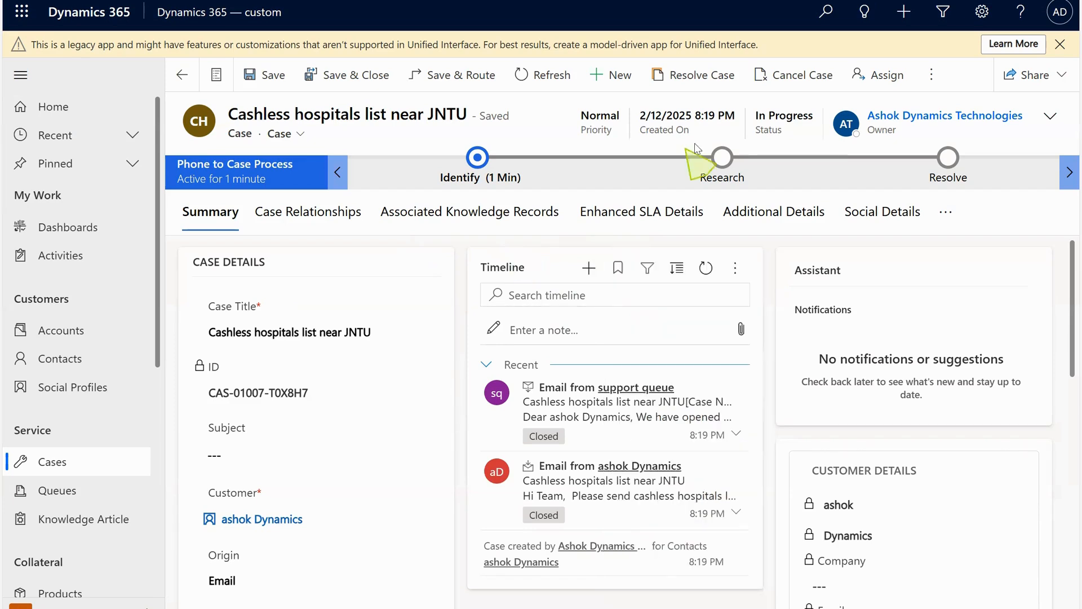
Resolve the case with resolution type Problem Solved and resolution text "resolved".
click(701, 84)
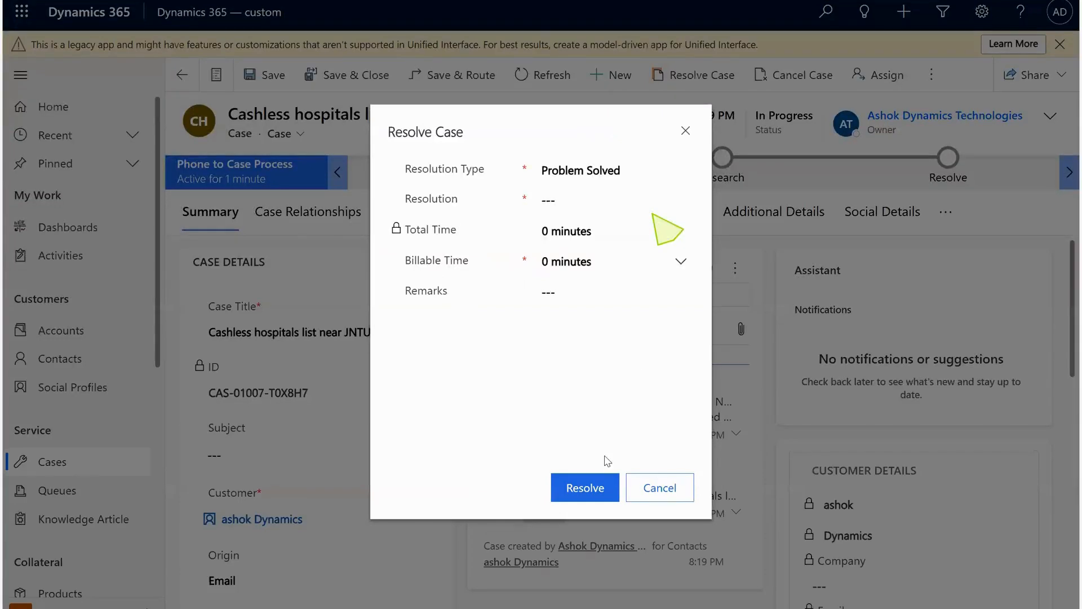
click(611, 194)
text(pro)
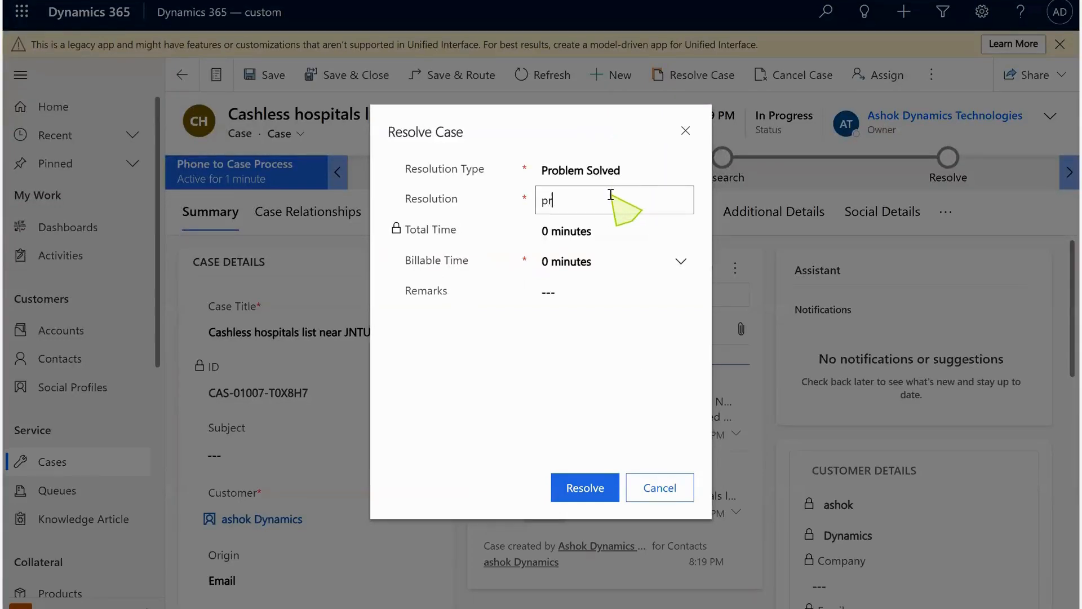
key(BackSpace)
key(BackSpace)
key(BackSpace)
text(resolved)
click(580, 496)
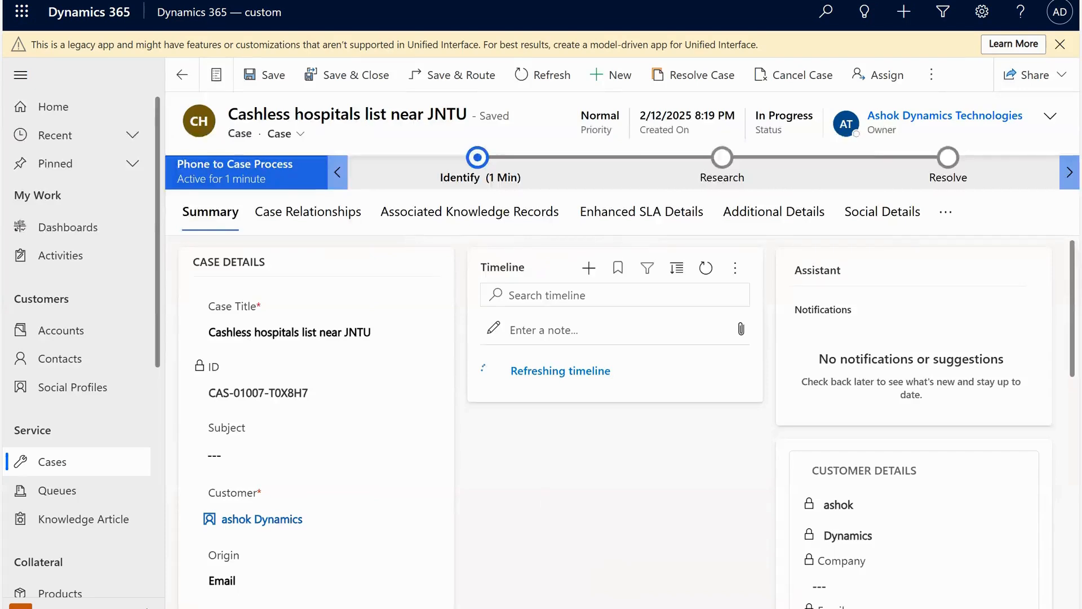
mouse_move(613, 608)
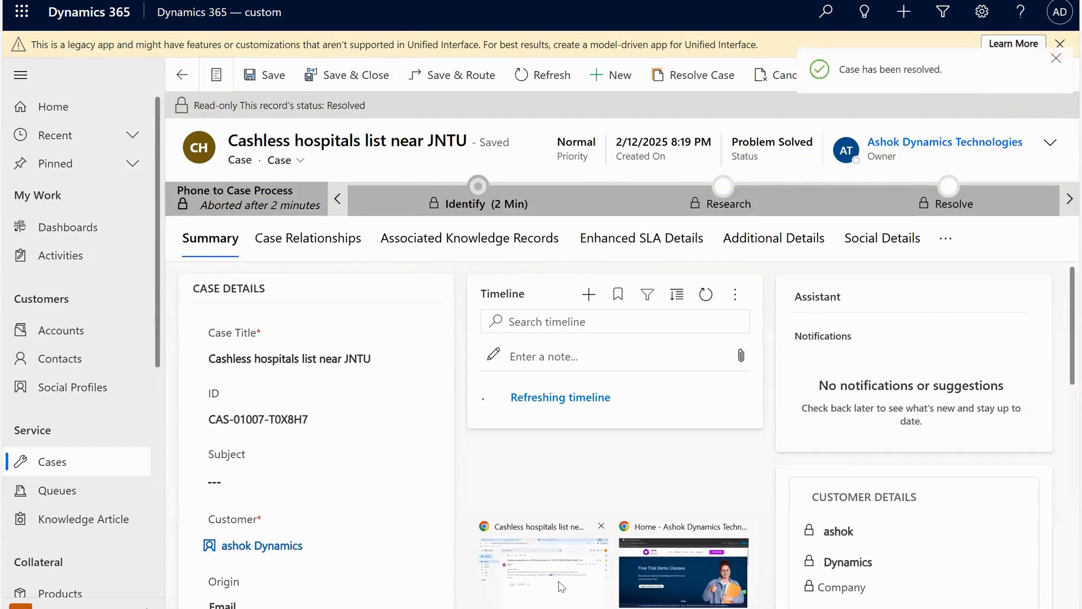
Switch to Gmail and go back from the acknowledgment email to the inbox list.
click(561, 587)
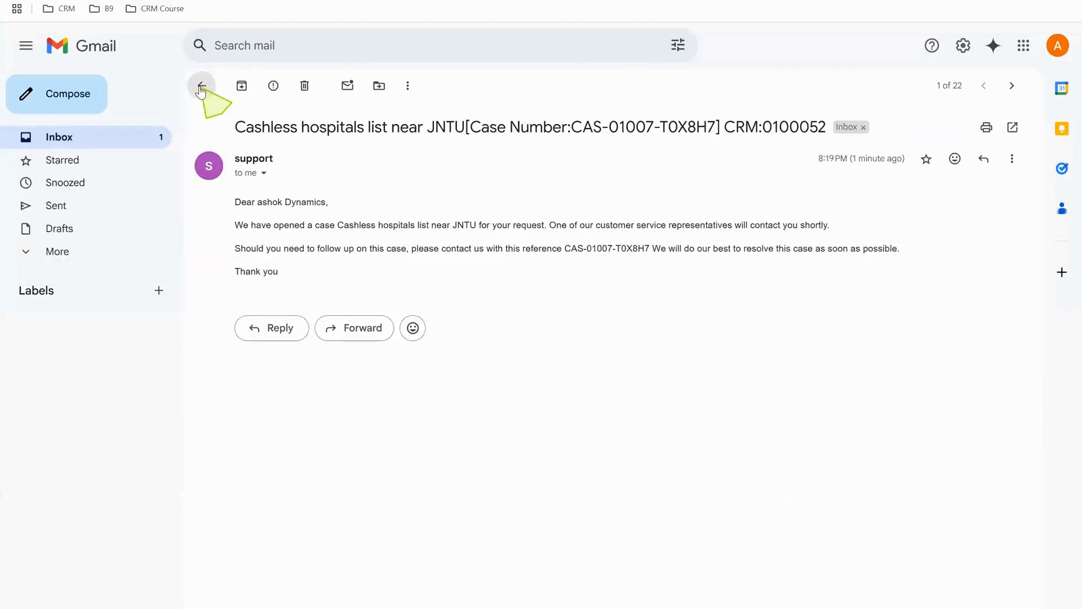
click(202, 86)
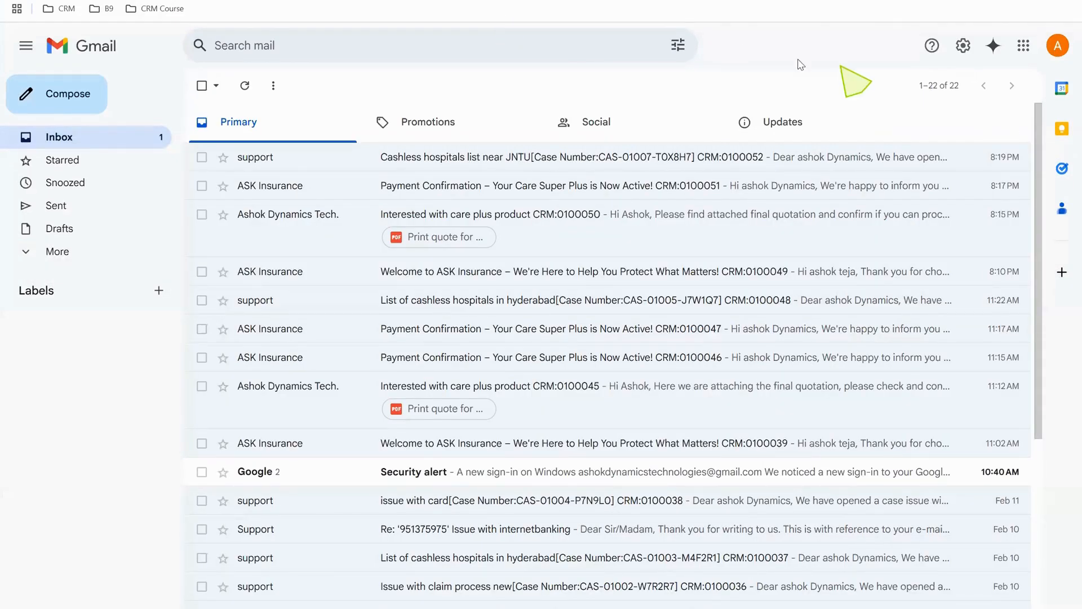
click(247, 88)
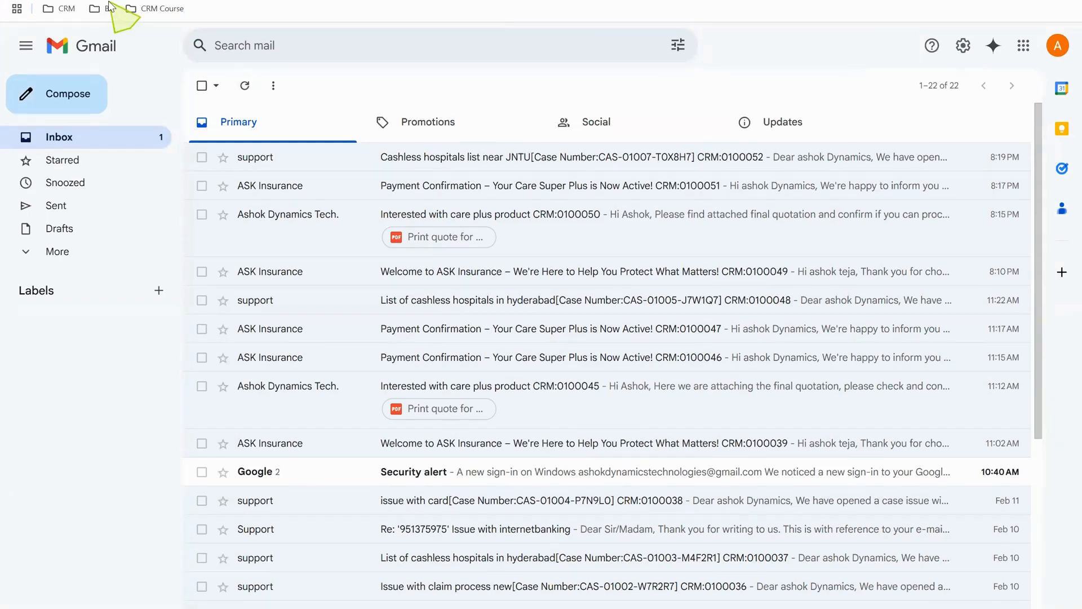
Switch between browser tabs and refresh the Gmail inbox to check for a case-resolution email.
click(54, 0)
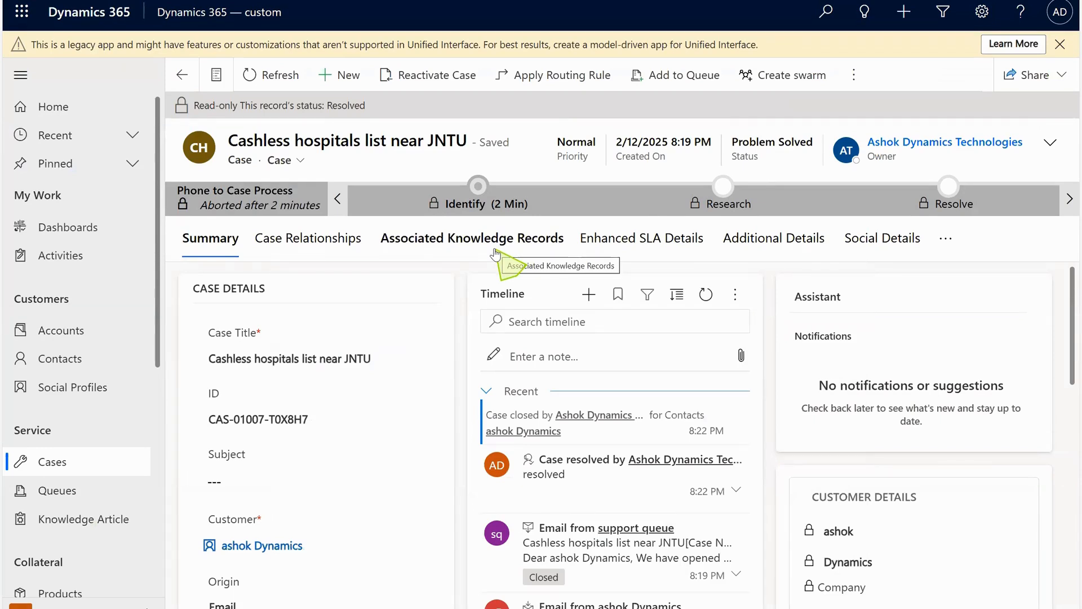
mouse_move(589, 606)
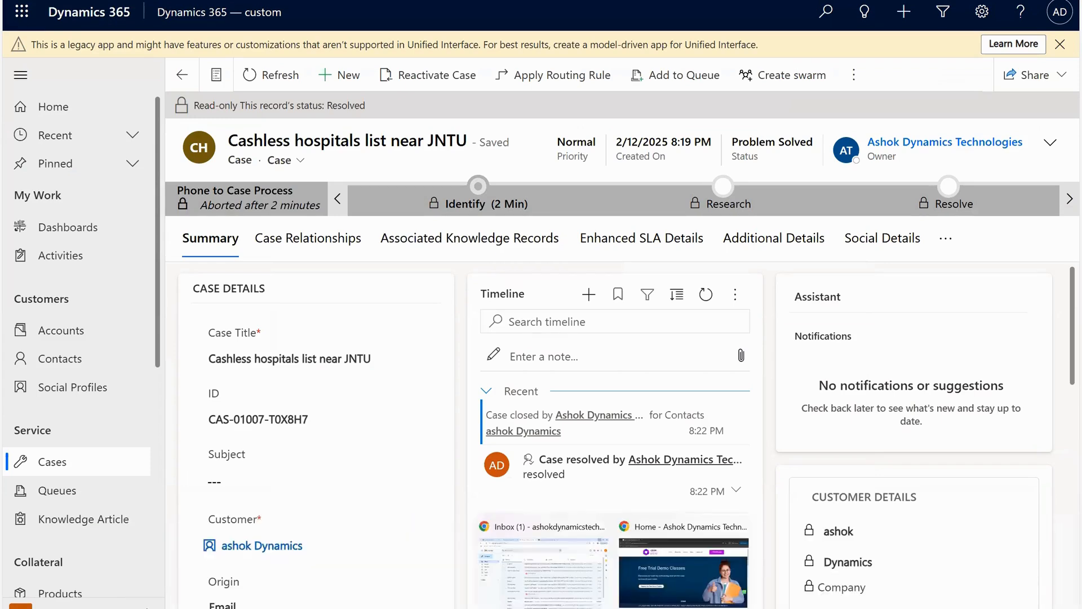
click(599, 601)
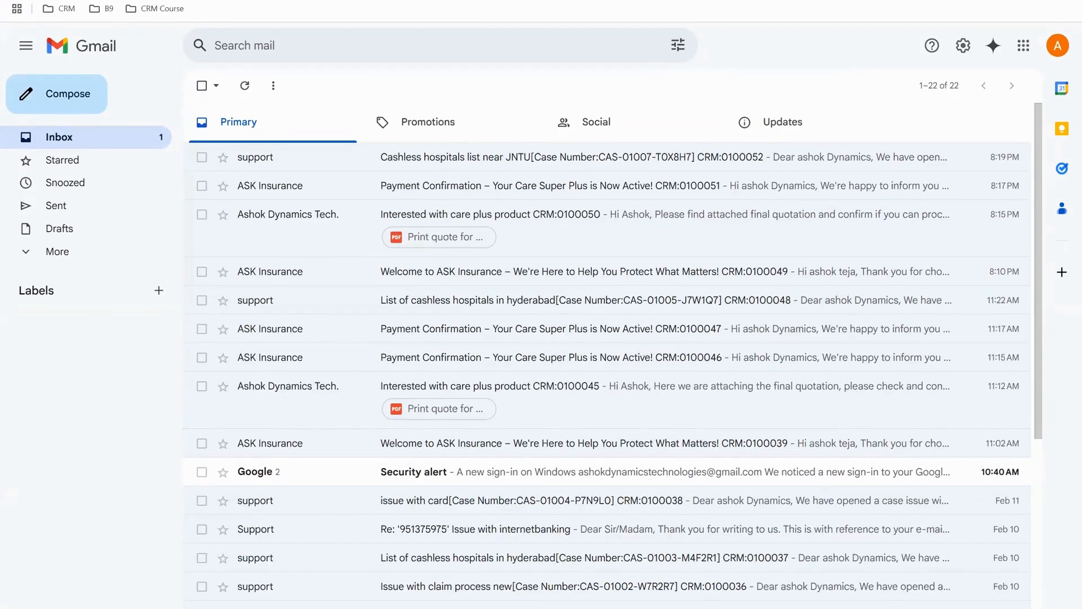
key(F5)
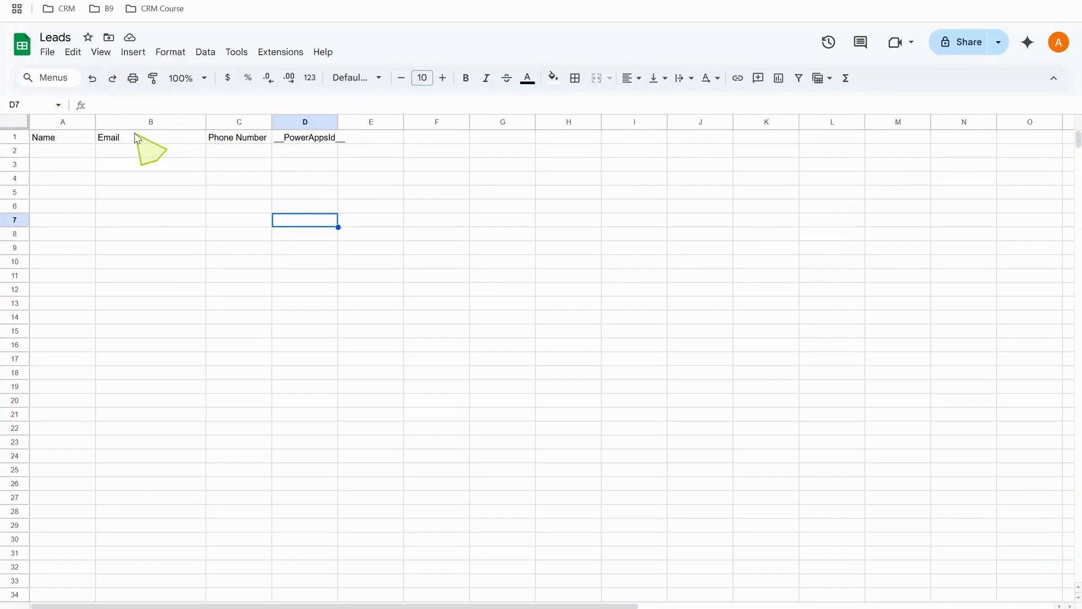
click(77, 151)
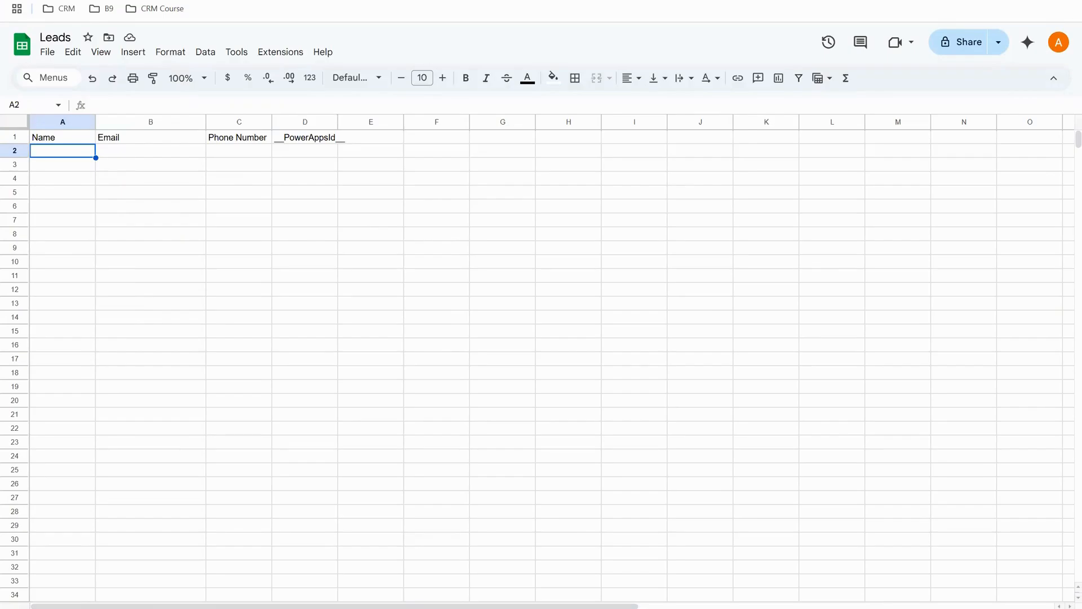
click(363, 0)
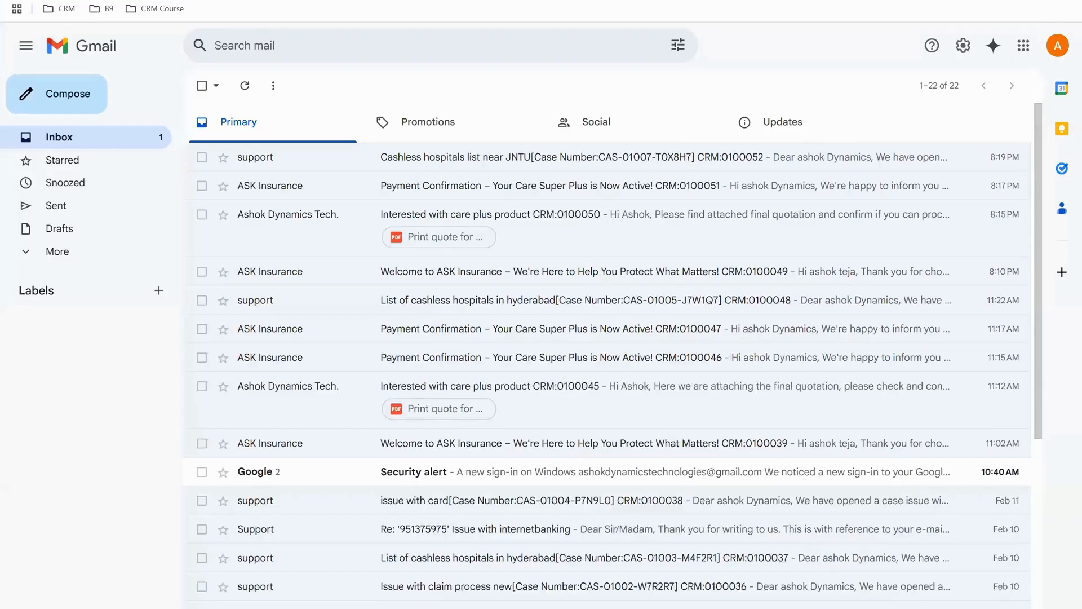
click(249, 86)
click(250, 87)
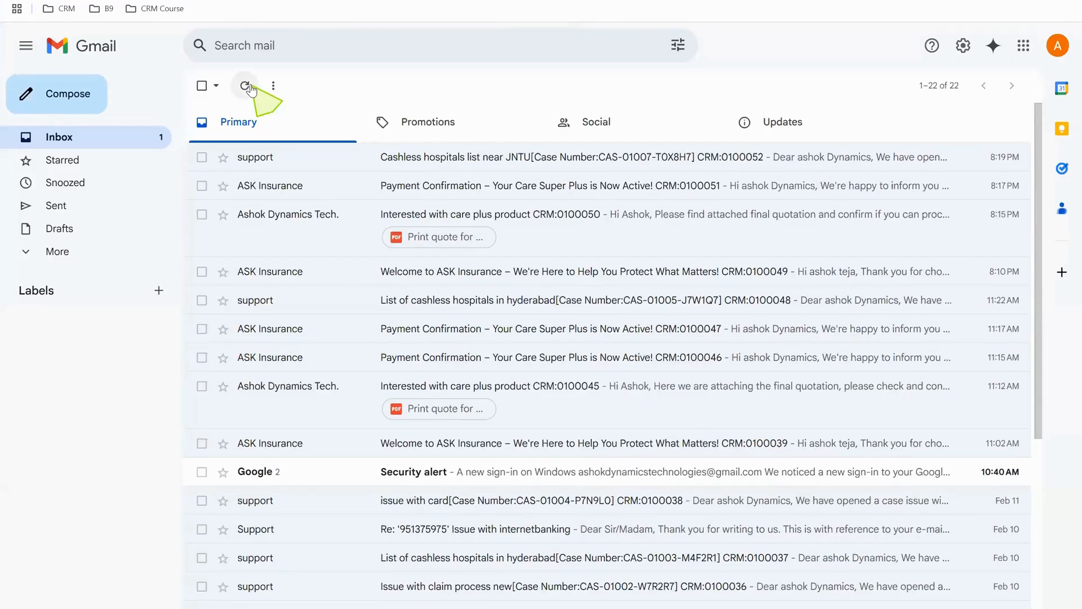
click(249, 87)
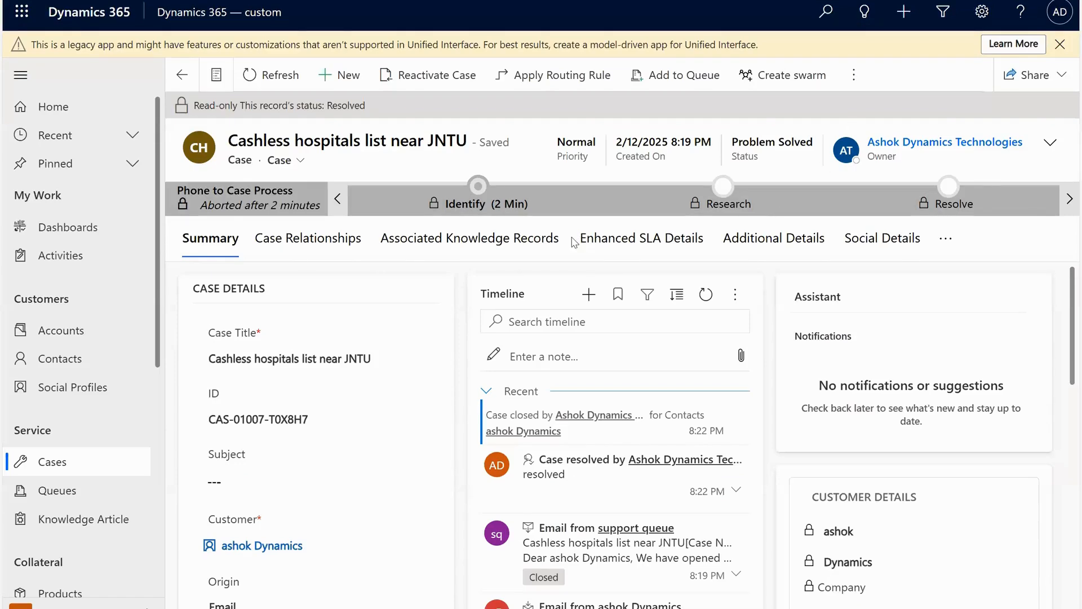
Return to the resolved case, view its Case Relationships tab, and go back to Summary.
click(307, 239)
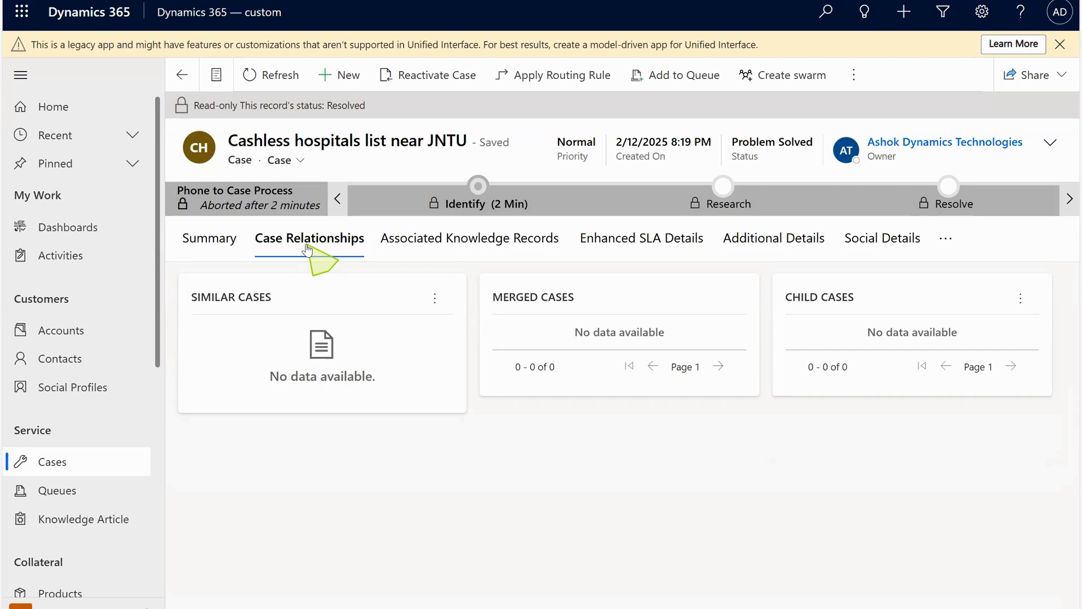
click(210, 254)
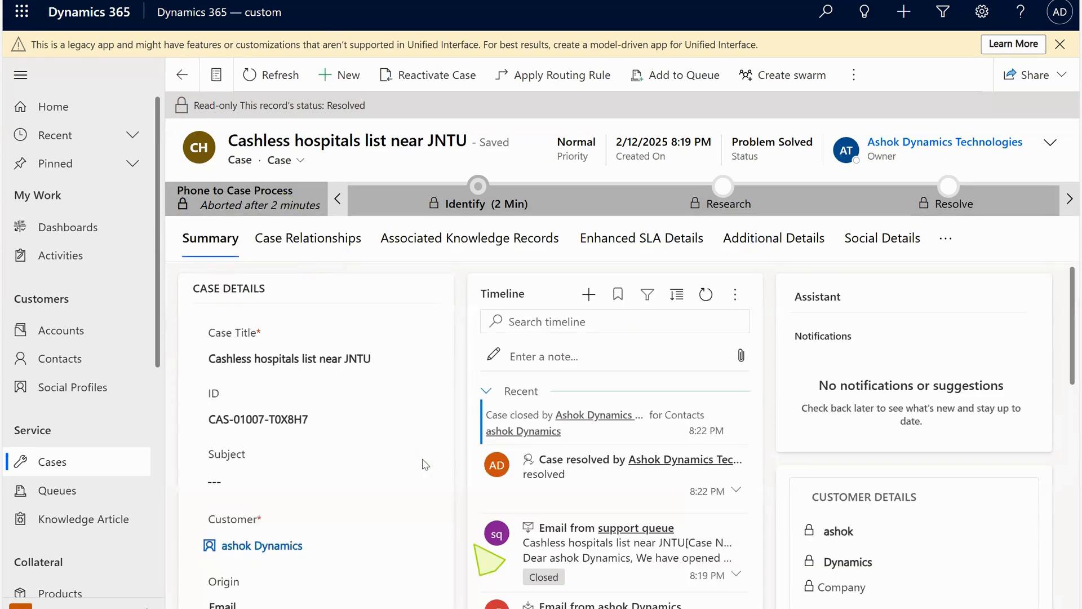